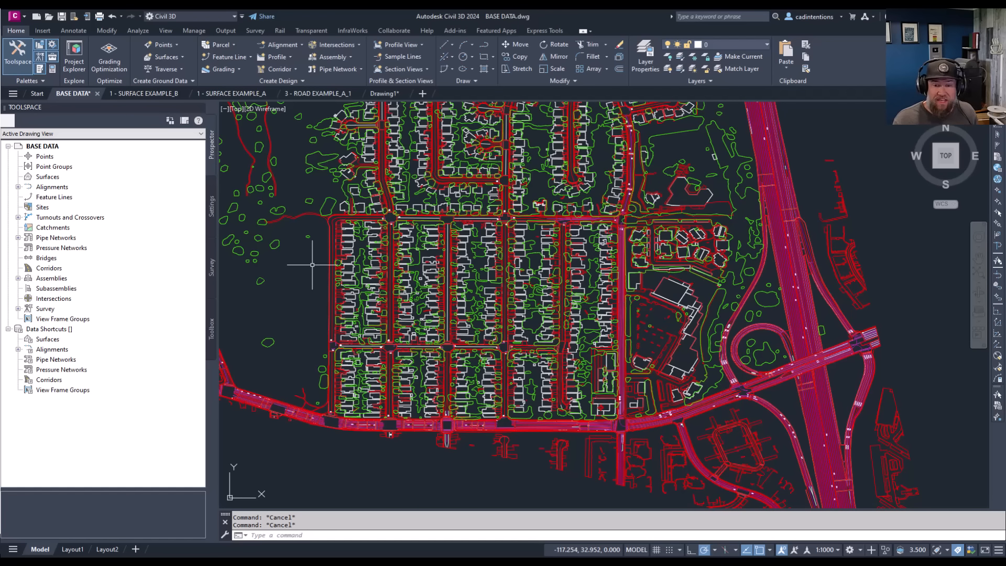
# Examine the road, building and vegetation linework across the residential blocks of the BASE DATA drawing.
pyautogui.moveTo(512, 290); pyautogui.dragTo(511, 271, button='middle')
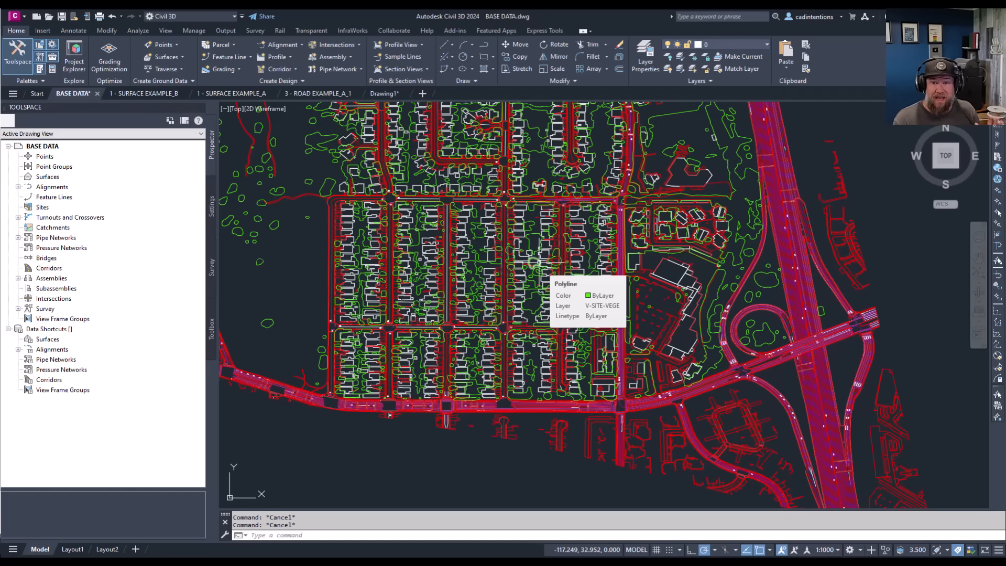
pyautogui.click(328, 252)
pyautogui.press('Escape')
pyautogui.press('Escape')
pyautogui.press('Escape')
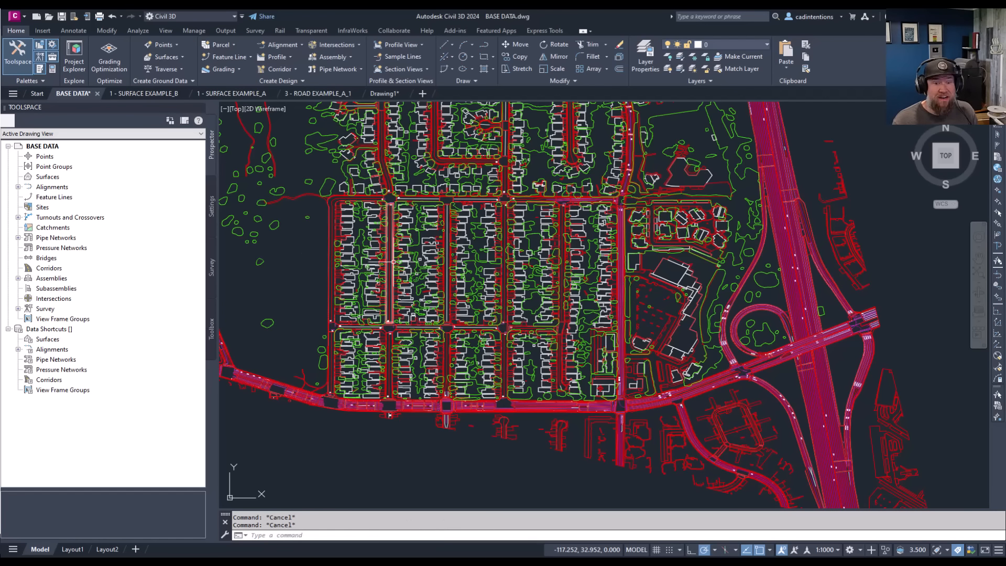
pyautogui.moveTo(389, 415); pyautogui.dragTo(358, 414, button='middle')
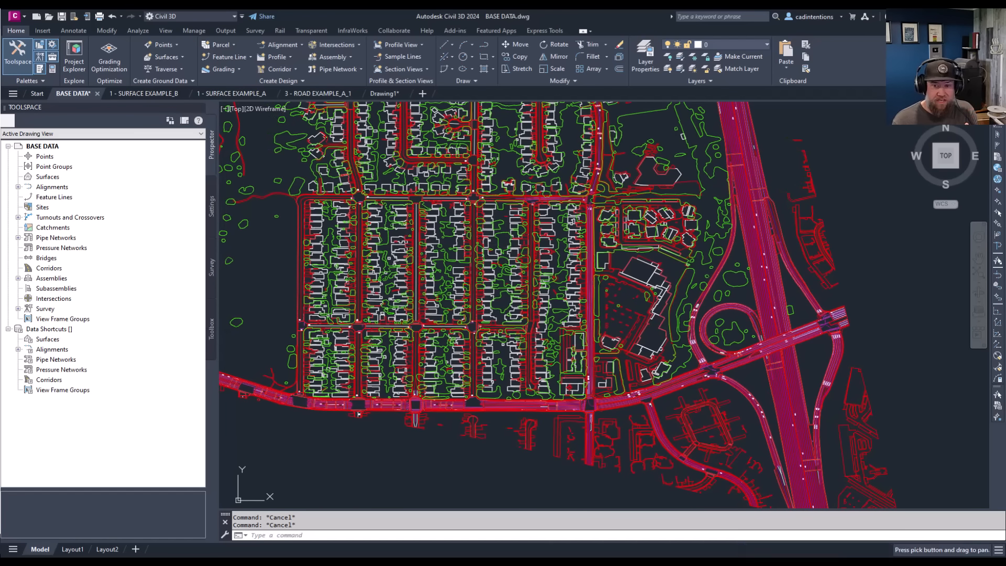
pyautogui.scroll(4, 492, 245)
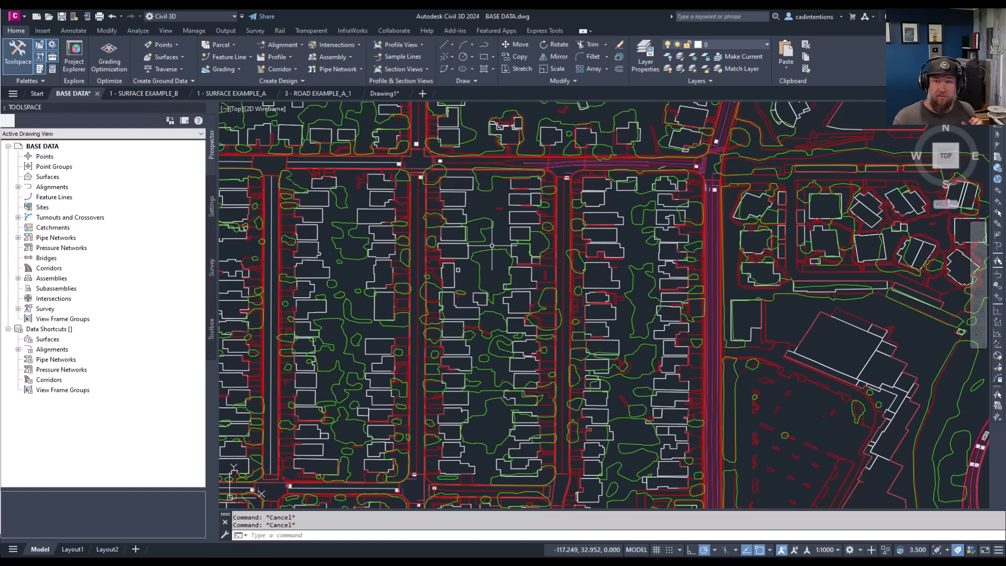
pyautogui.scroll(-3, 545, 199)
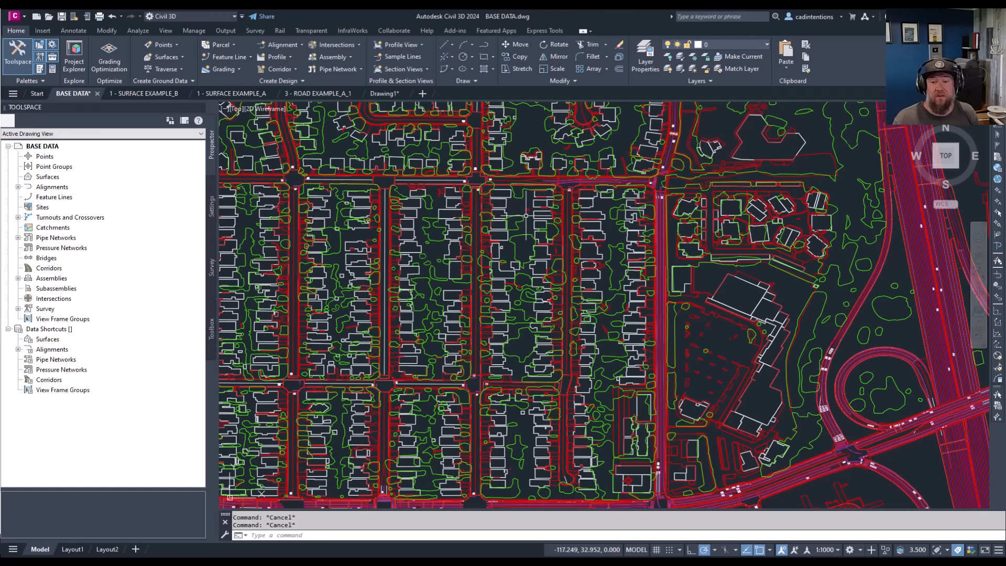
pyautogui.scroll(2, 545, 217)
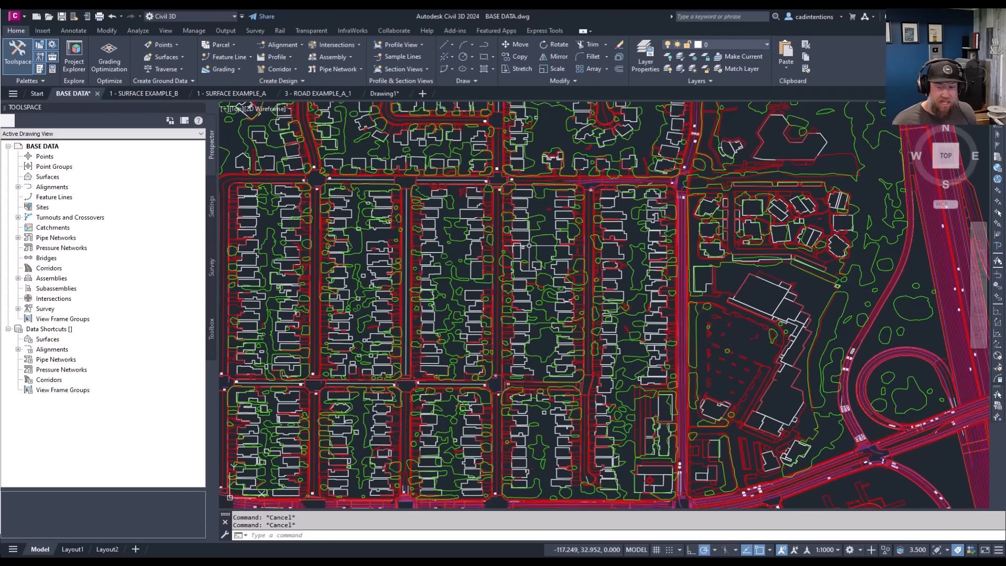
pyautogui.moveTo(587, 246); pyautogui.dragTo(557, 208, button='middle')
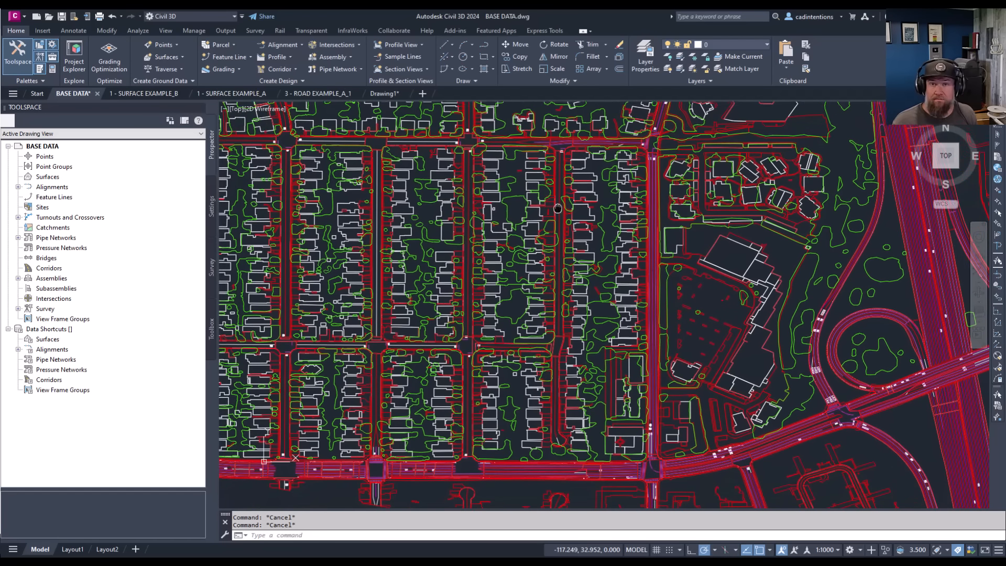
pyautogui.scroll(3, 440, 333)
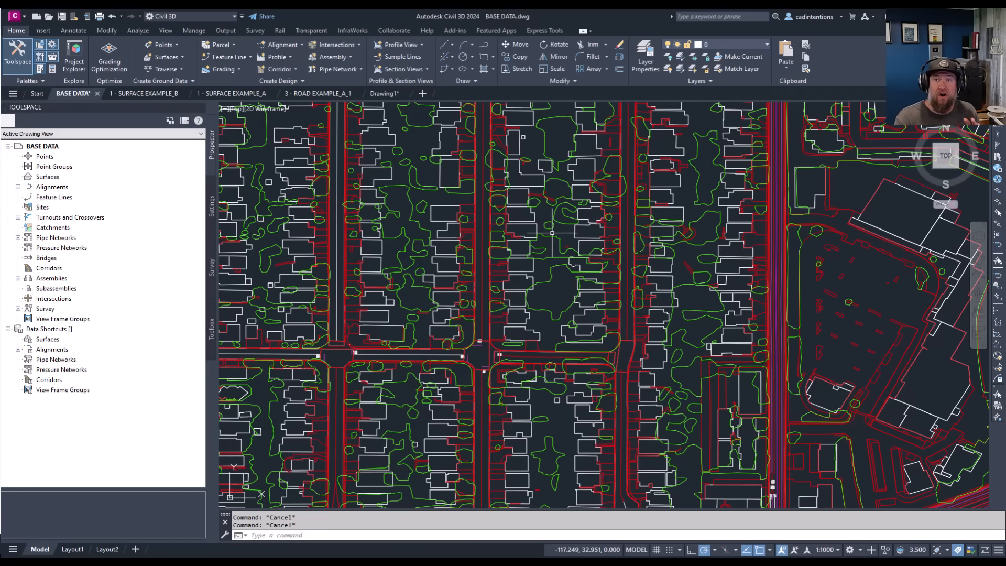
pyautogui.moveTo(556, 319); pyautogui.dragTo(592, 244, button='middle')
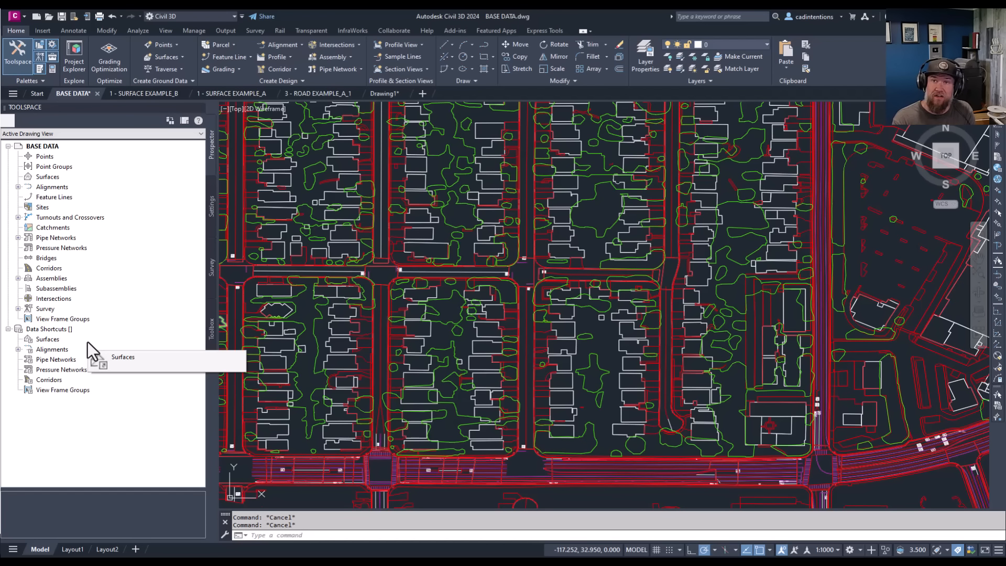
pyautogui.moveTo(338, 285); pyautogui.dragTo(341, 317, button='middle')
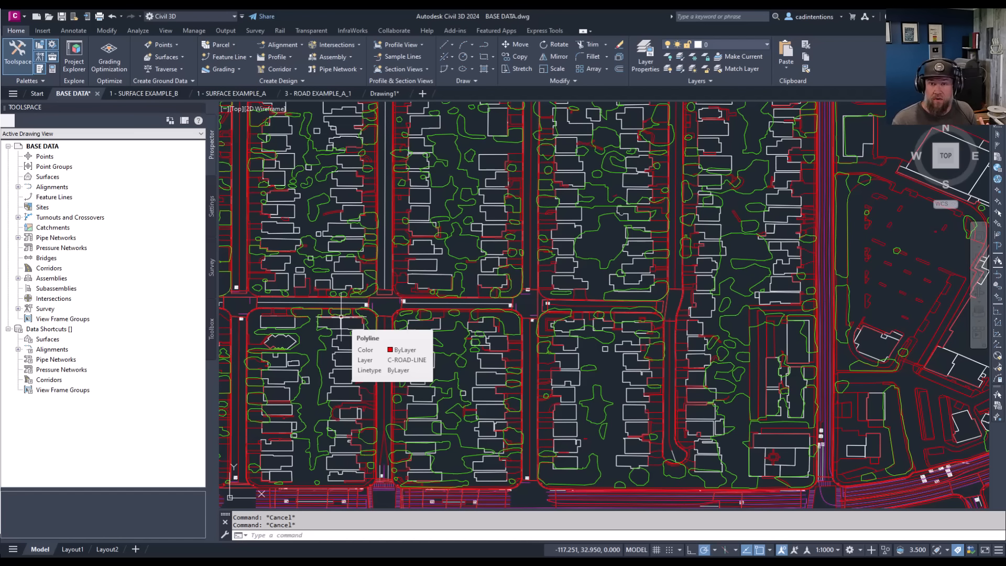
pyautogui.moveTo(447, 285); pyautogui.dragTo(452, 311, button='middle')
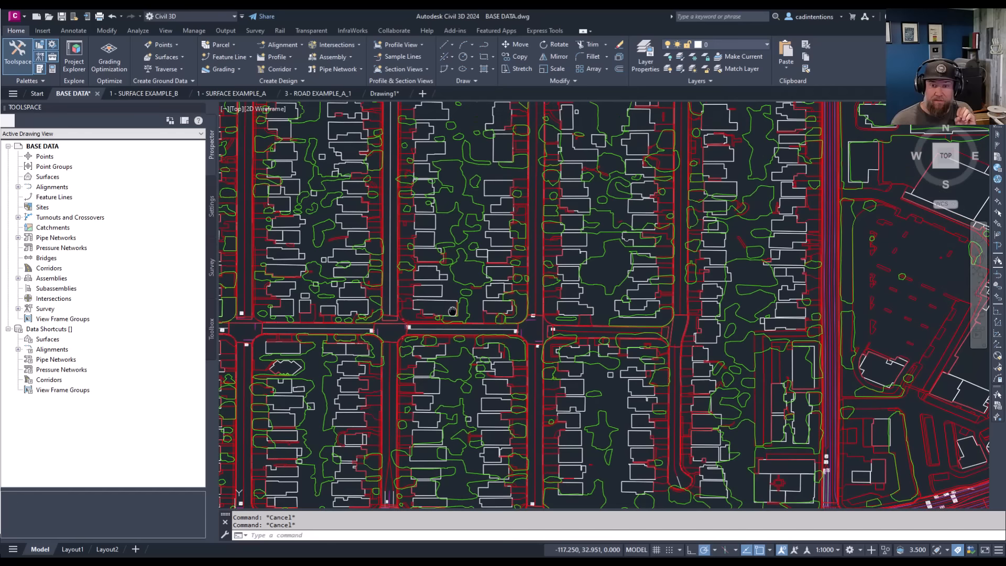
pyautogui.scroll(-2, 530, 281)
pyautogui.moveTo(535, 273); pyautogui.dragTo(496, 377, button='middle')
pyautogui.moveTo(504, 264)
pyautogui.mouseDown(button='middle')
pyautogui.moveTo(507, 296)
pyautogui.moveTo(486, 316)
pyautogui.mouseUp(button='middle')
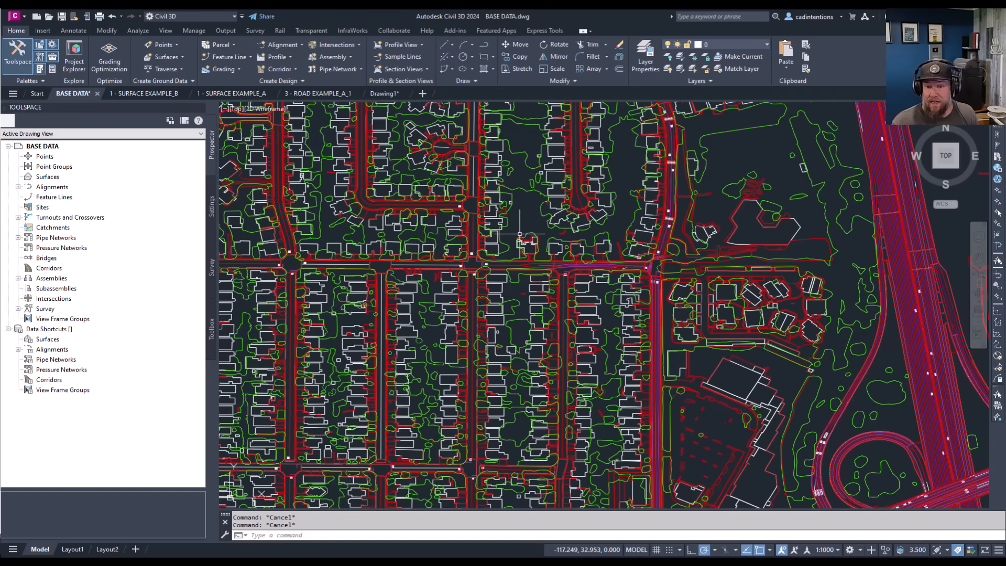
pyautogui.moveTo(526, 200)
pyautogui.mouseDown(button='middle')
pyautogui.moveTo(548, 267)
pyautogui.moveTo(569, 288)
pyautogui.mouseUp(button='middle')
pyautogui.moveTo(470, 200); pyautogui.dragTo(450, 231, button='middle')
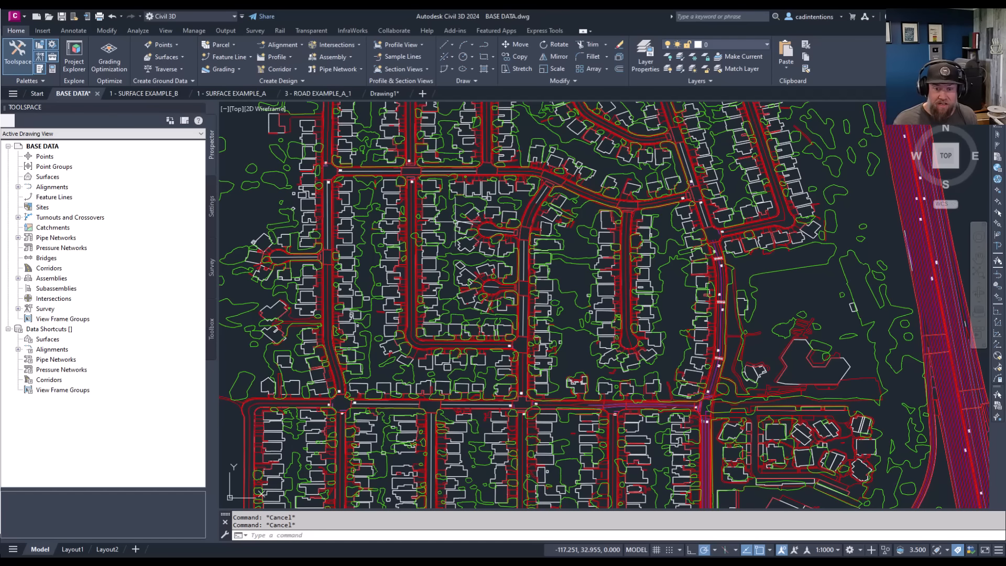
# Select one building footprint on layer A-BLDG-FPRT and extend the selection to all similar polylines in the drawing.
pyautogui.scroll(1, 450, 233)
pyautogui.scroll(1, 453, 242)
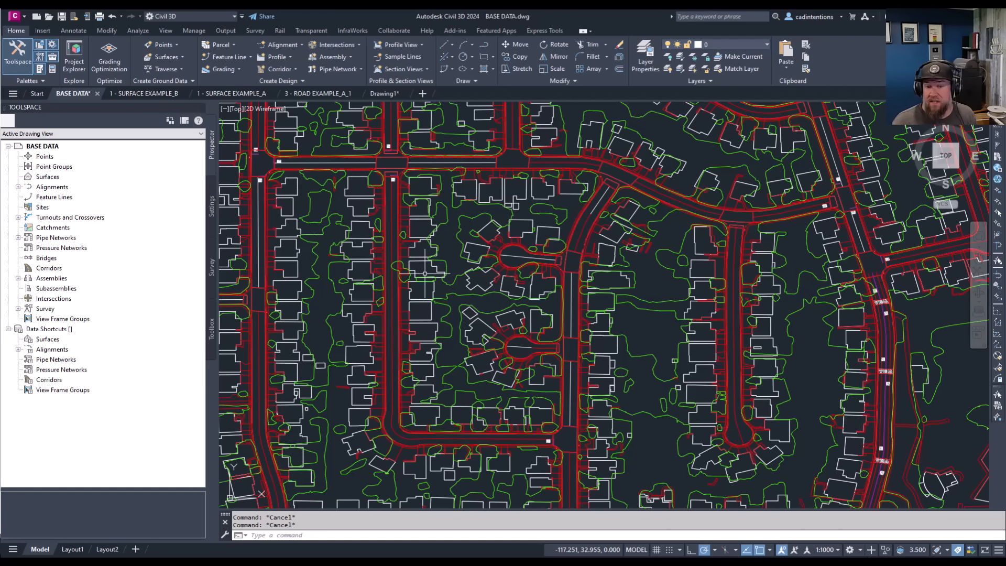
pyautogui.moveTo(437, 270)
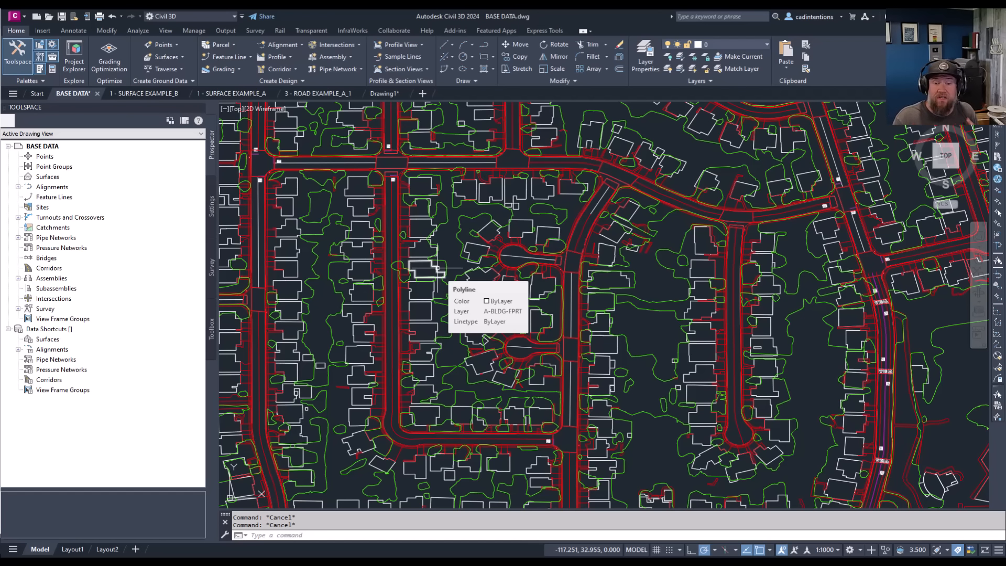
pyautogui.click(438, 270)
pyautogui.rightClick(447, 255)
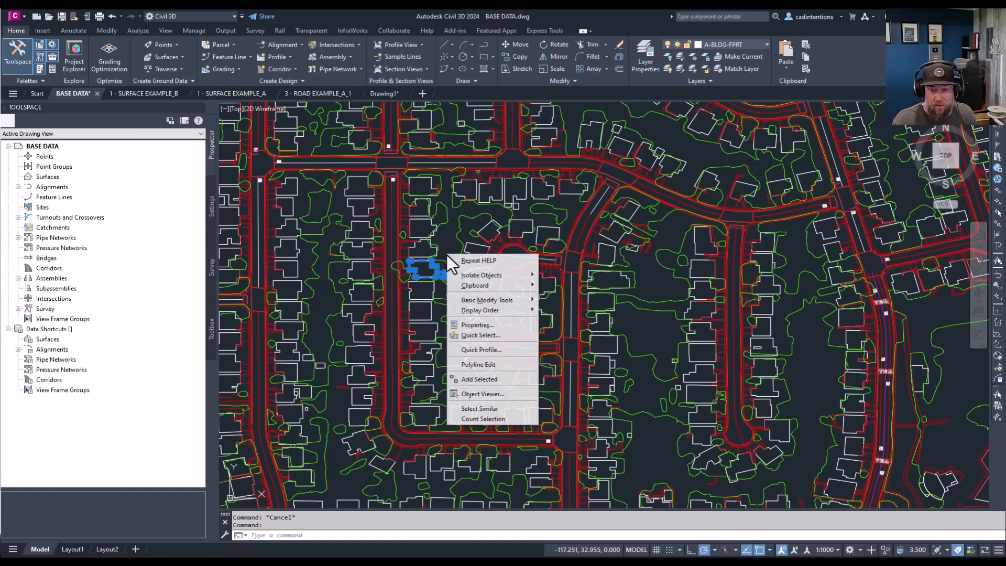
pyautogui.click(489, 411)
pyautogui.scroll(-6, 607, 344)
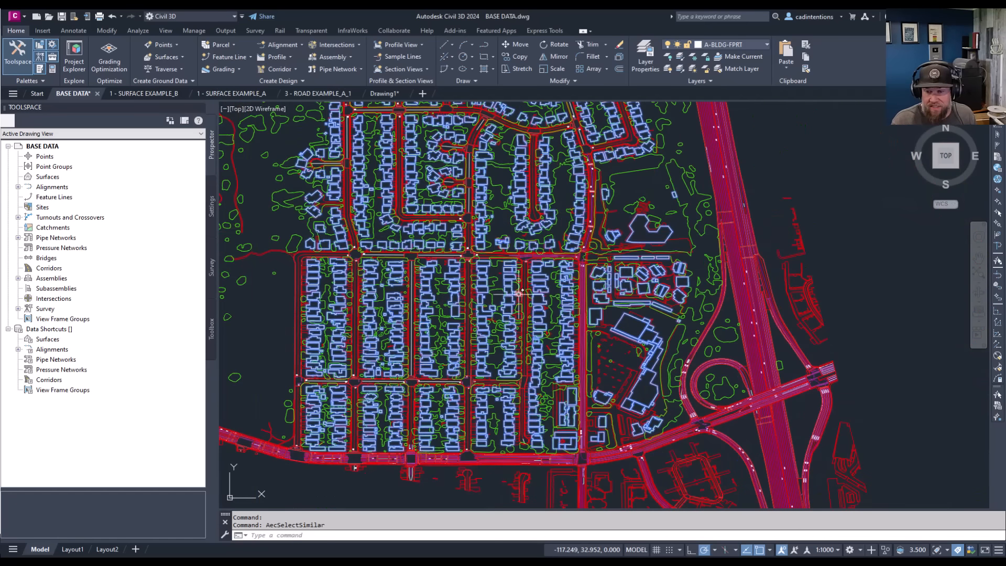
pyautogui.moveTo(498, 325)
pyautogui.mouseDown(button='middle')
pyautogui.moveTo(566, 272)
pyautogui.moveTo(535, 372)
pyautogui.mouseUp(button='middle')
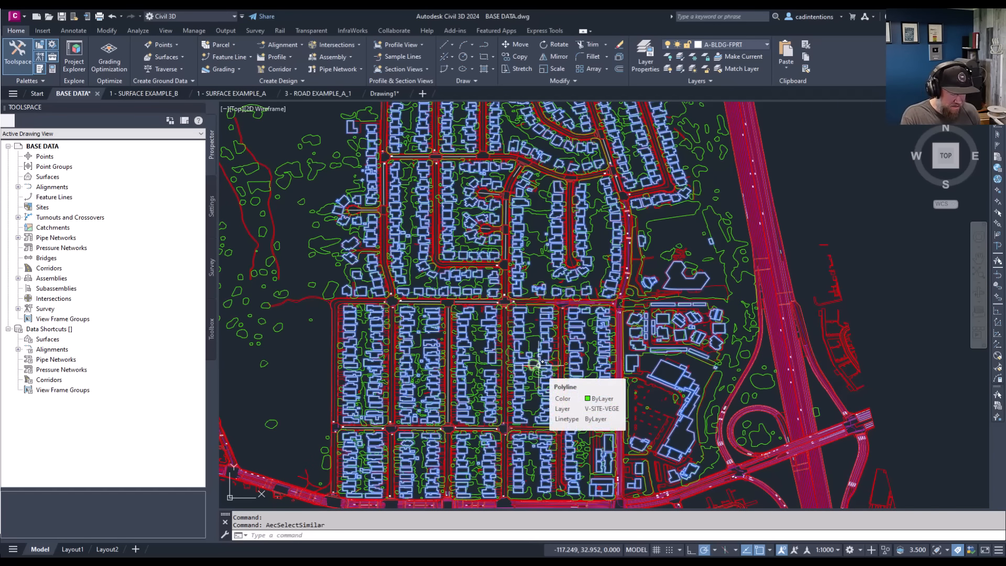
# Start Write Block (WBLOCK) for the selected footprints and name the destination file "building outline" in the Documents folder.
pyautogui.write('w')
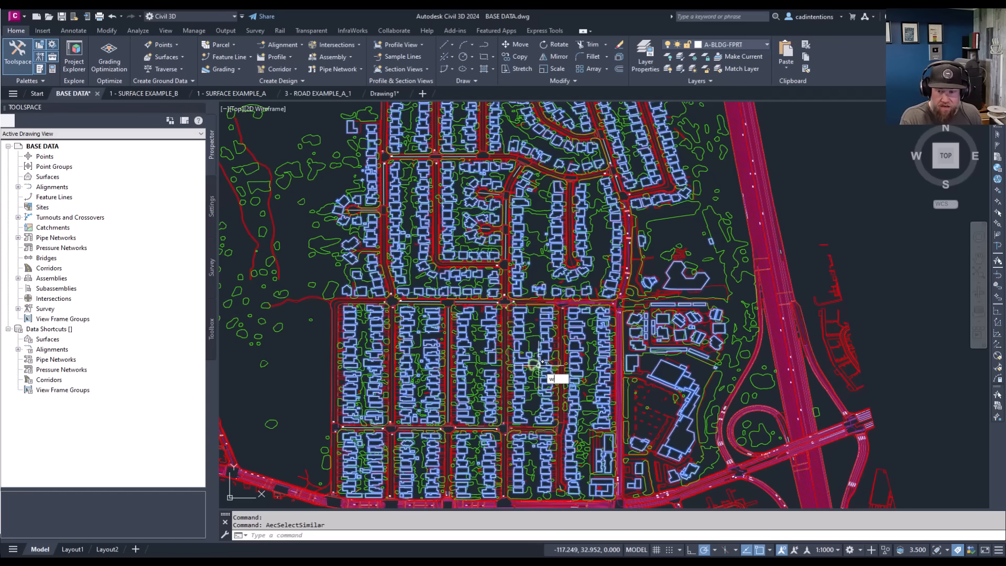
pyautogui.write('bloc')
pyautogui.press('Return')
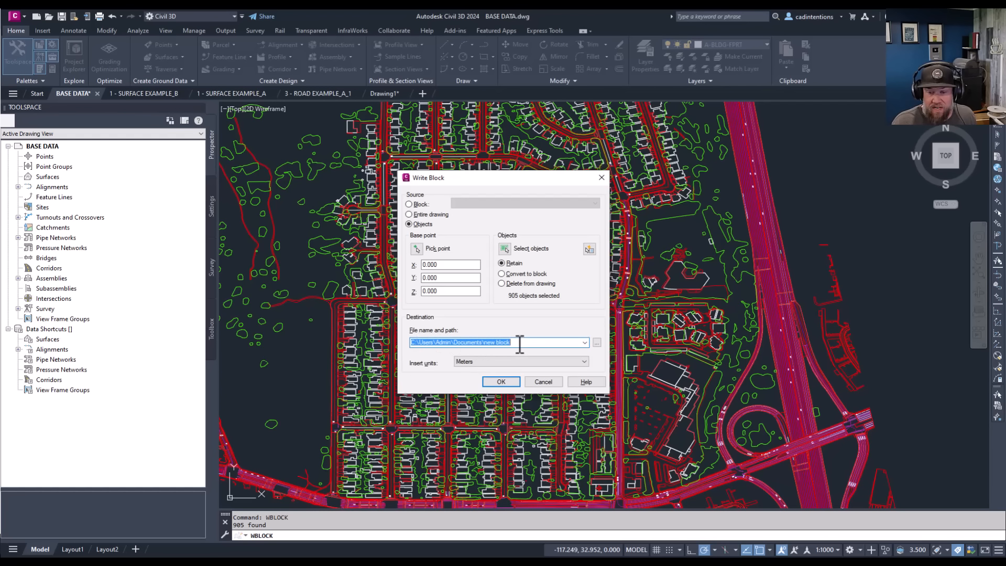
pyautogui.moveTo(519, 345); pyautogui.dragTo(483, 341)
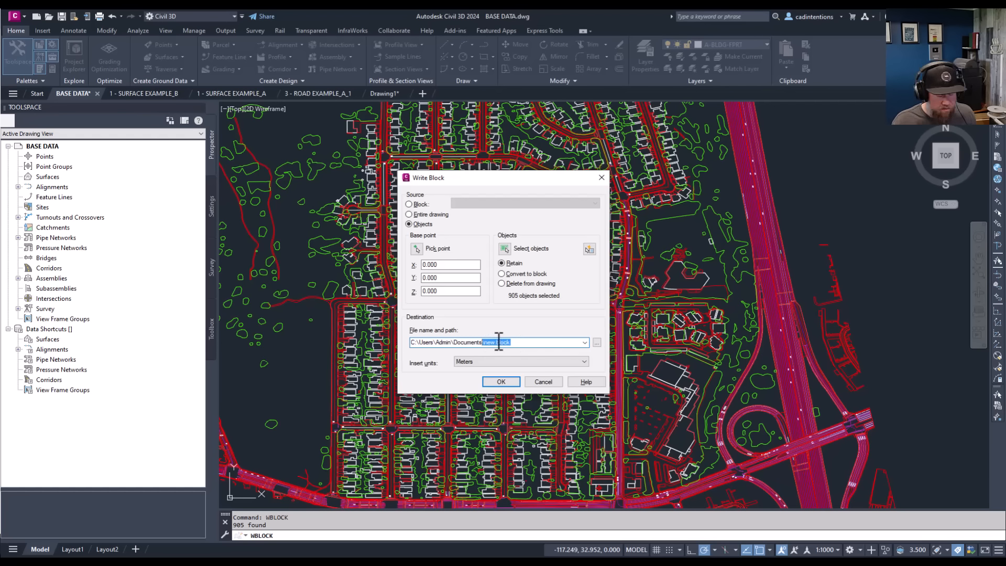
pyautogui.write('\x08uilding')
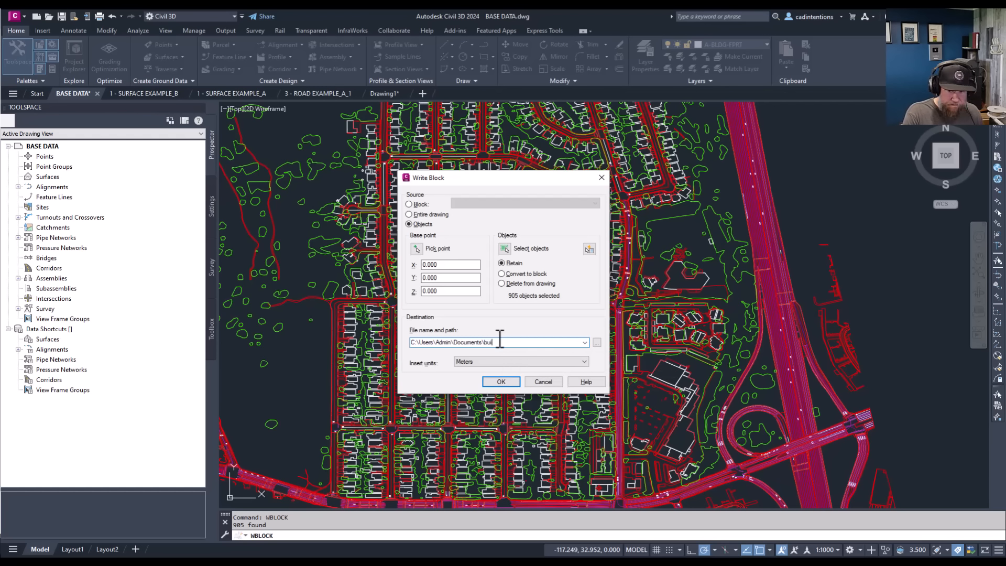
pyautogui.write(' outline')
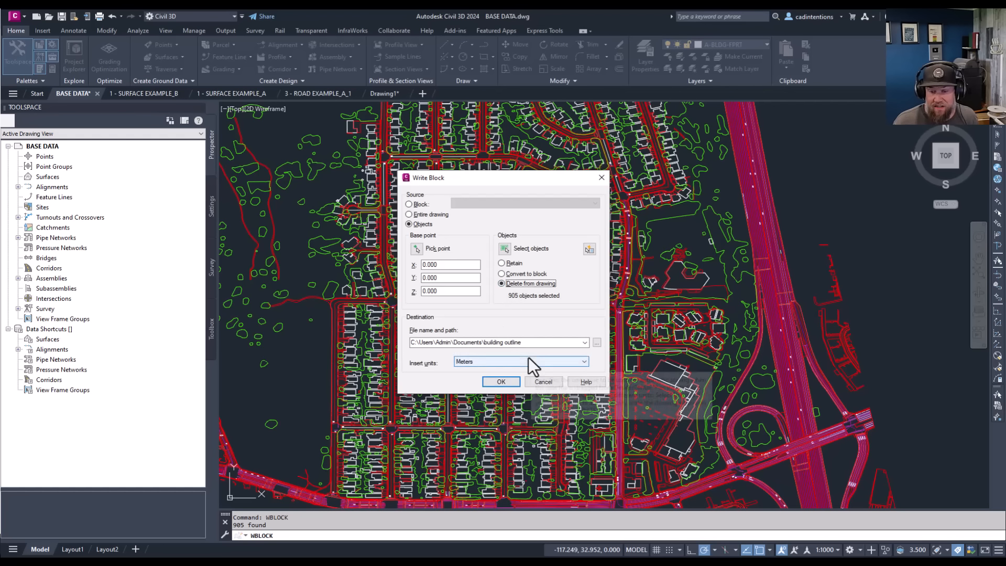
# Retain the source objects in the drawing and write out the block with the AutoCAD Map information included.
pyautogui.click(503, 263)
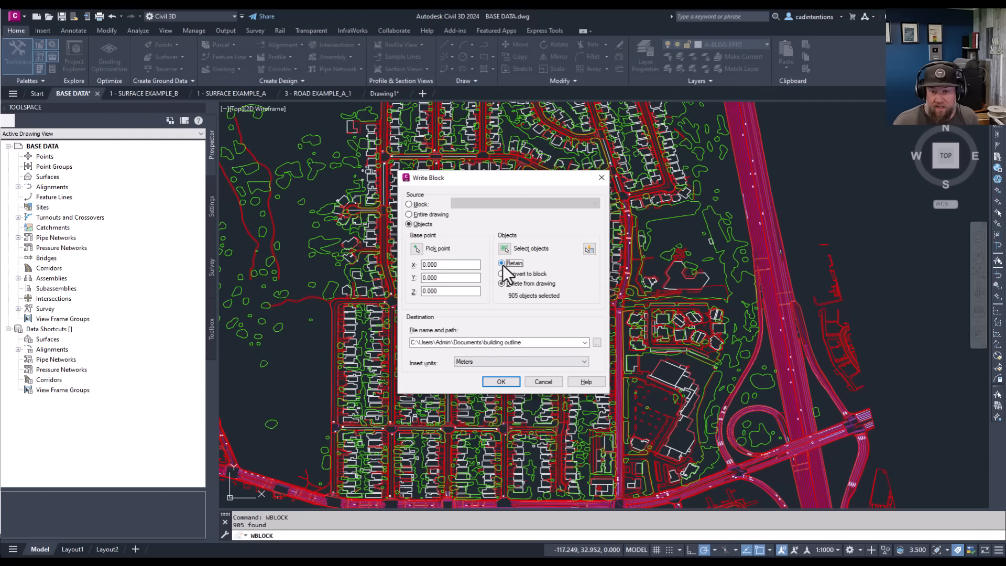
pyautogui.click(502, 381)
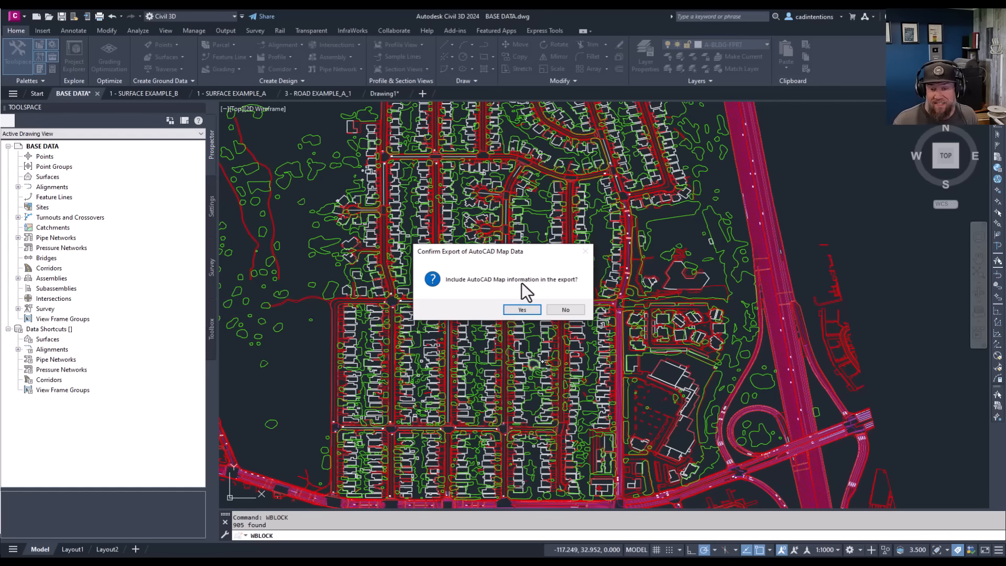
pyautogui.click(522, 310)
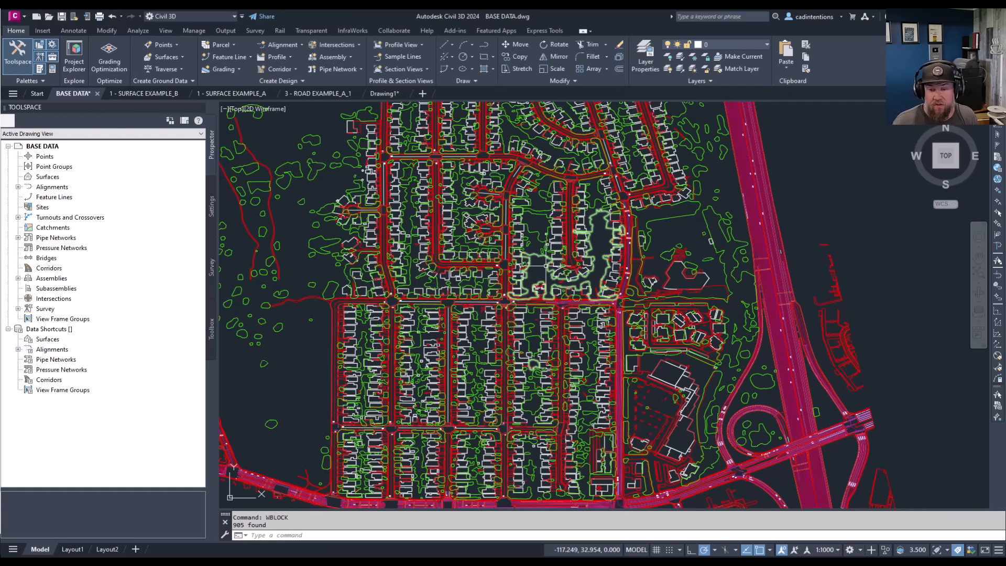
# Look over the base linework and examine the parcel boundaries in Example Lot Layout.dwg.
pyautogui.moveTo(546, 267); pyautogui.dragTo(540, 275, button='middle')
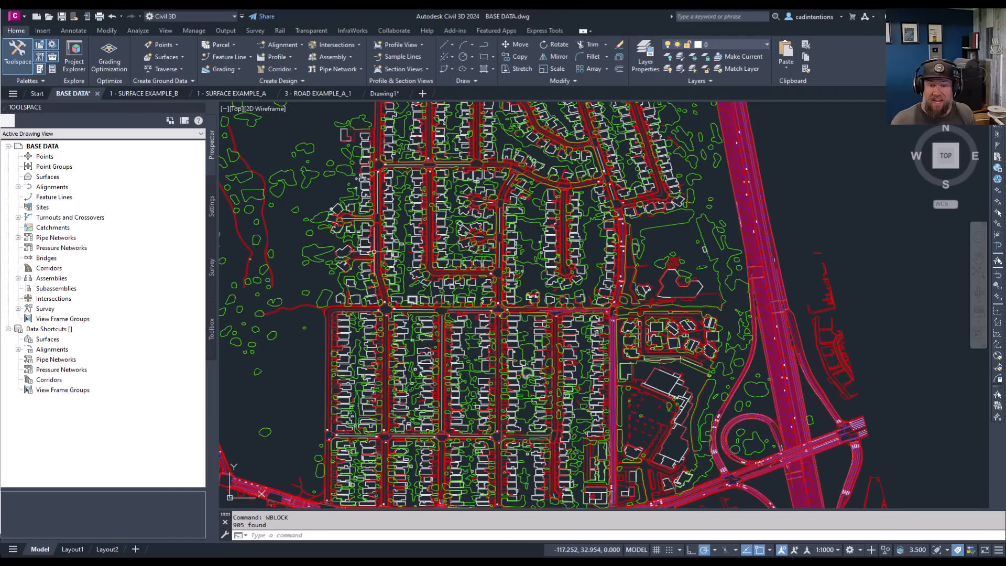
pyautogui.moveTo(437, 335); pyautogui.dragTo(410, 357, button='middle')
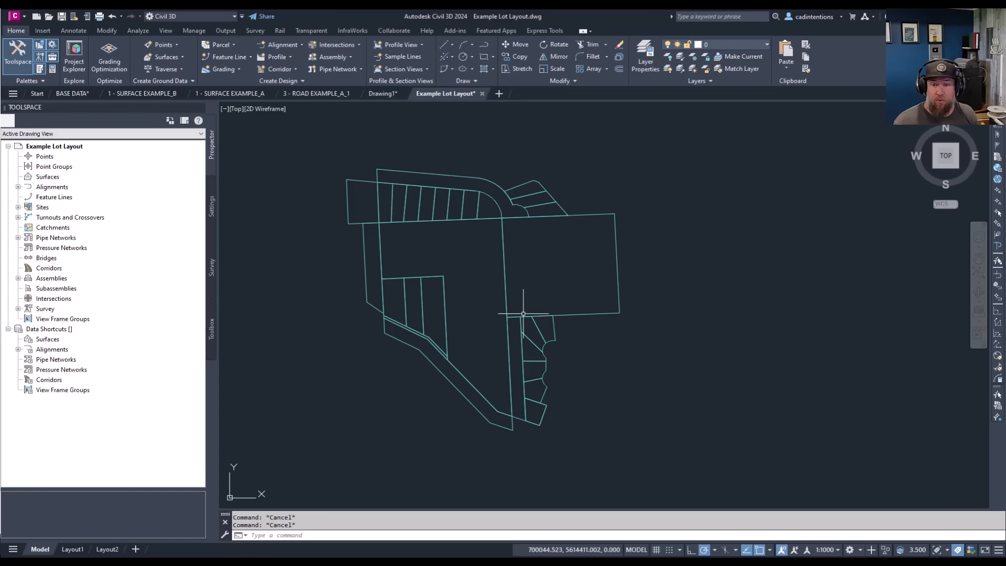
pyautogui.scroll(2, 538, 283)
pyautogui.scroll(-2, 564, 276)
pyautogui.moveTo(605, 280); pyautogui.dragTo(595, 304, button='middle')
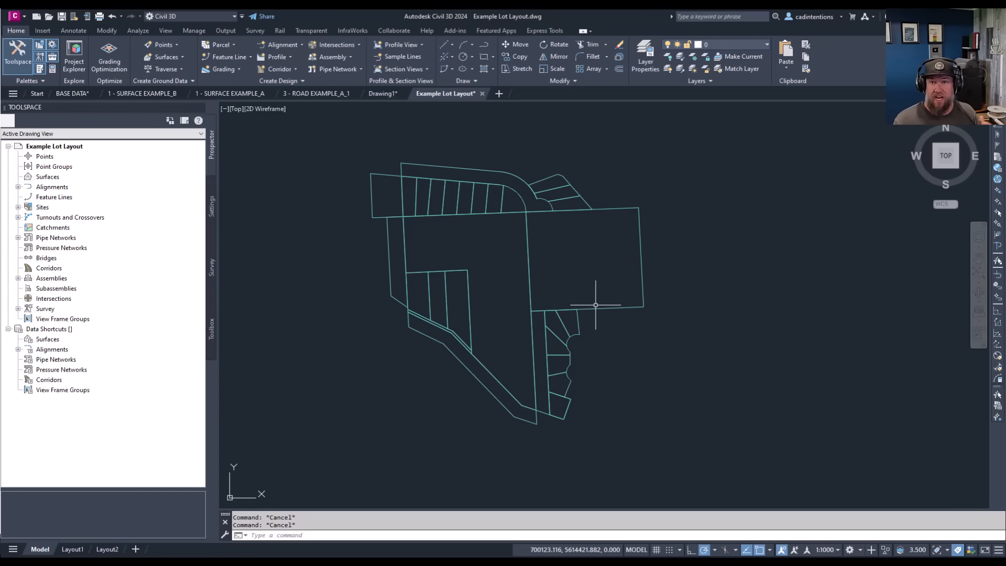
pyautogui.moveTo(591, 264); pyautogui.dragTo(556, 287, button='middle')
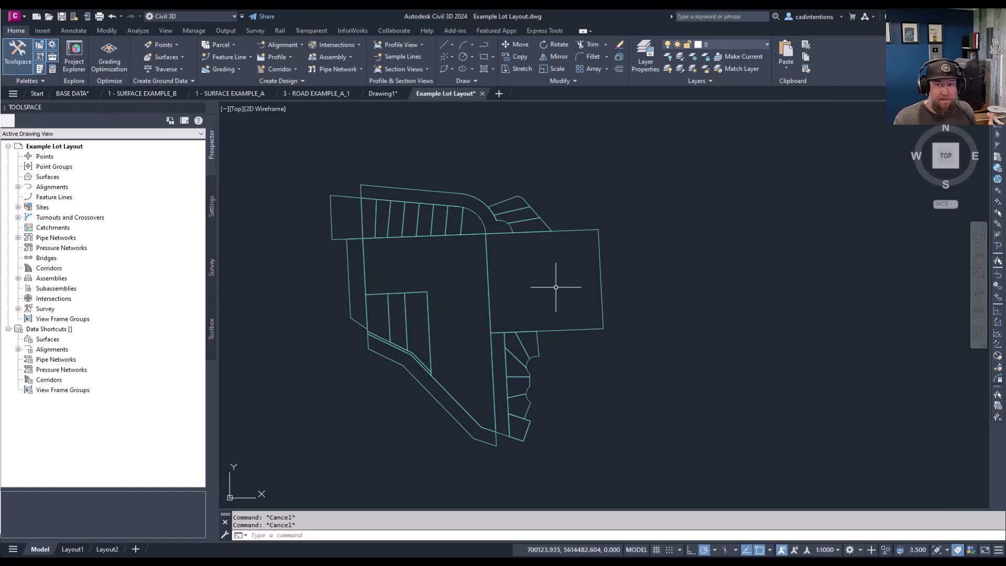
pyautogui.moveTo(556, 287); pyautogui.dragTo(546, 269, button='middle')
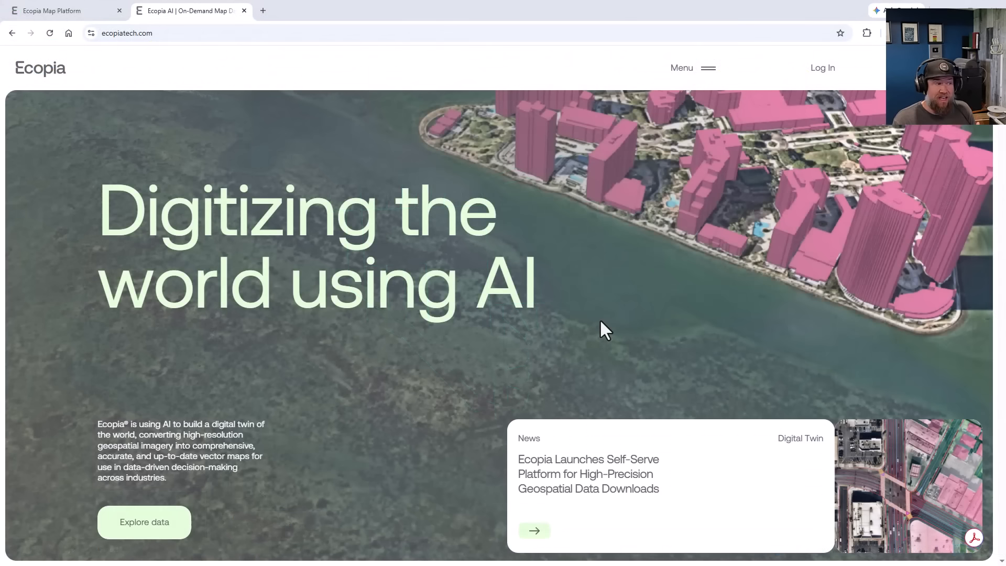
# Switch to the Ecopia website in the browser and read through its home page down to the Industries section.
pyautogui.scroll(-3, 600, 319)
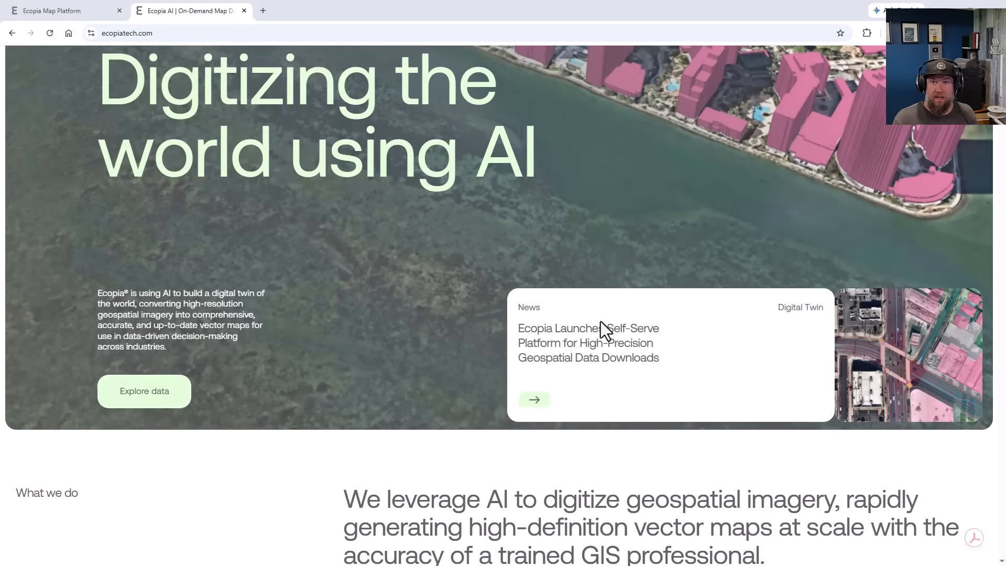
pyautogui.scroll(-5, 601, 322)
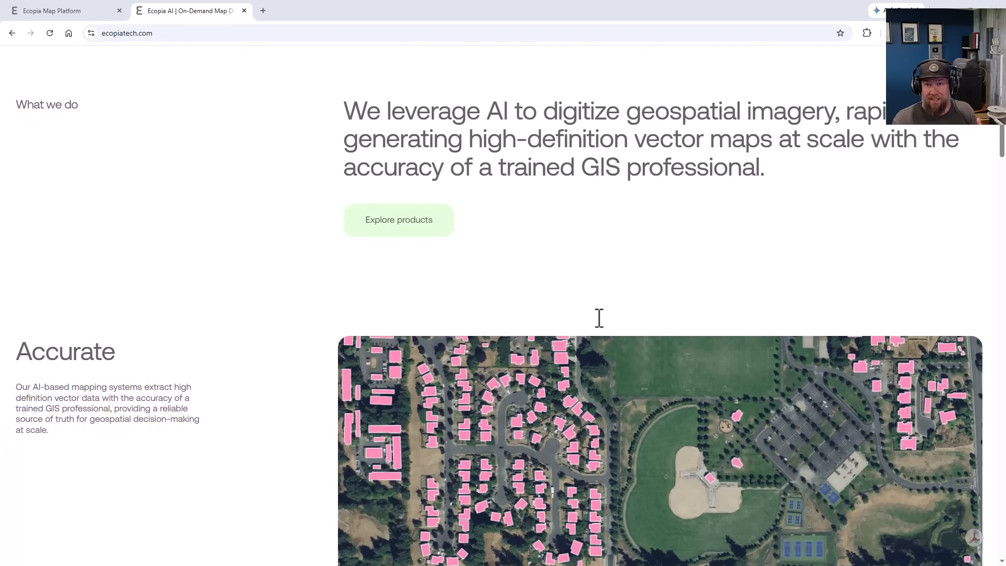
pyautogui.scroll(-5, 592, 309)
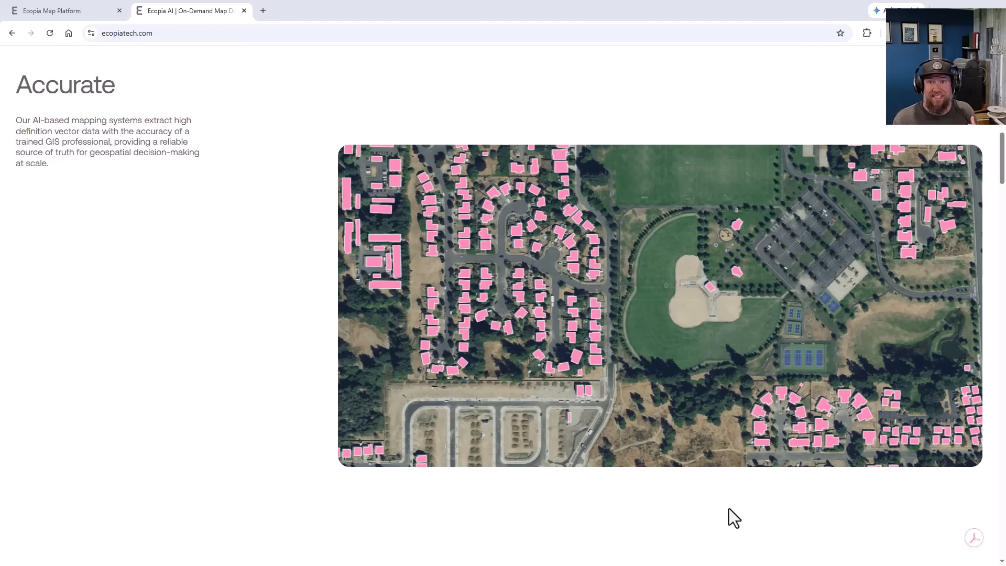
pyautogui.moveTo(1003, 168); pyautogui.dragTo(1002, 313)
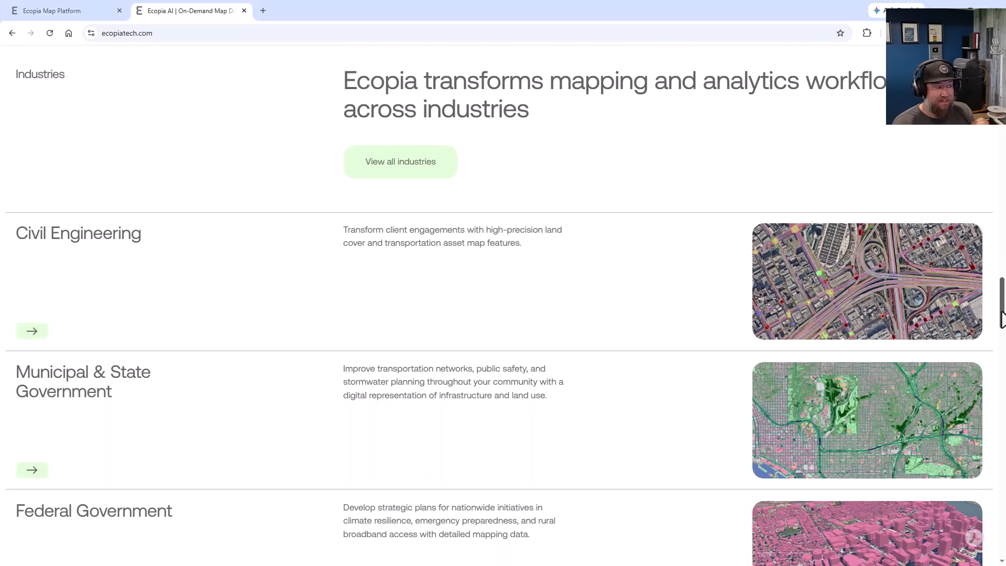
# Open the Civil Engineering industry page and read through it down to the client-ready planimetric asset data section.
pyautogui.click(353, 325)
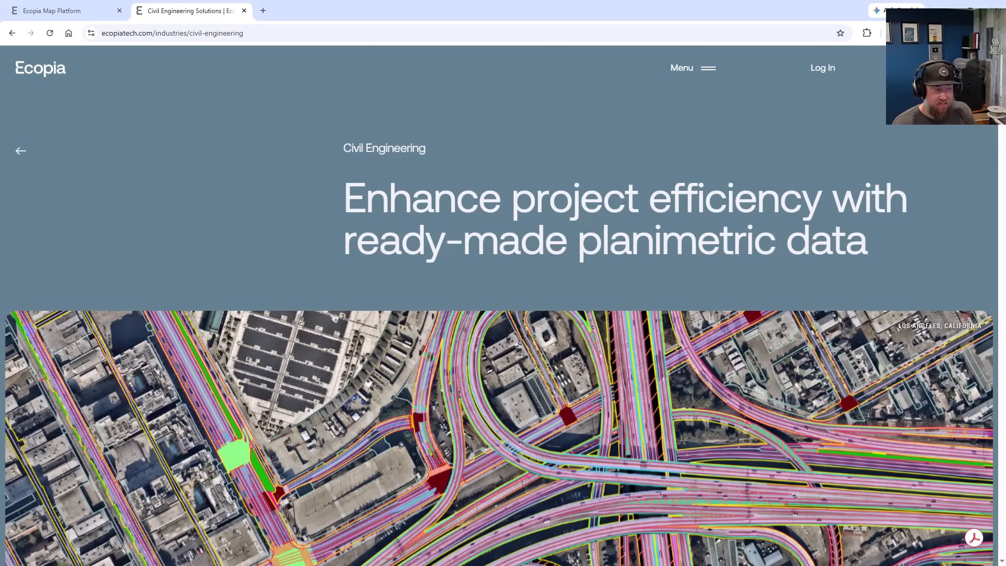
pyautogui.scroll(-10, 1002, 131)
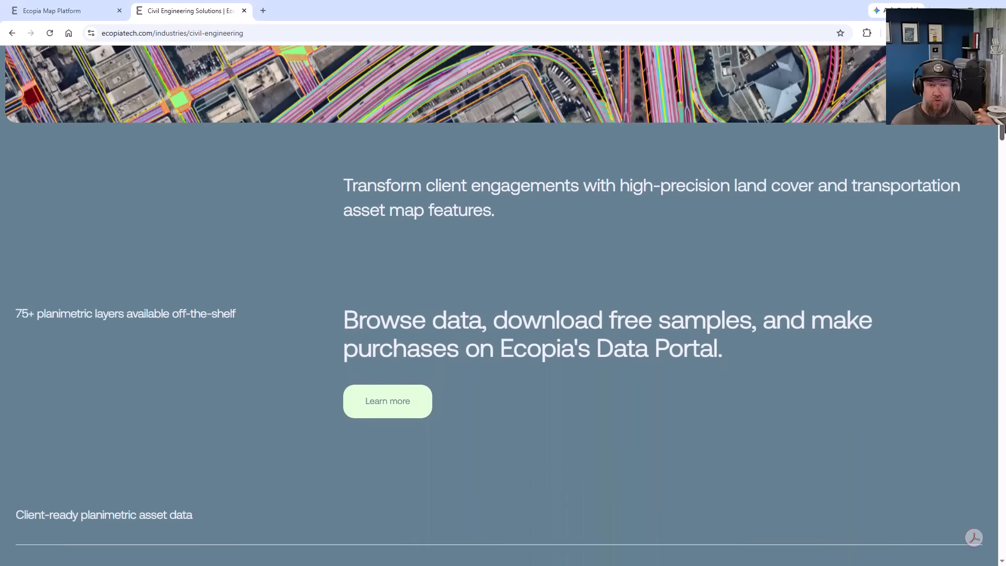
pyautogui.scroll(-3, 1002, 137)
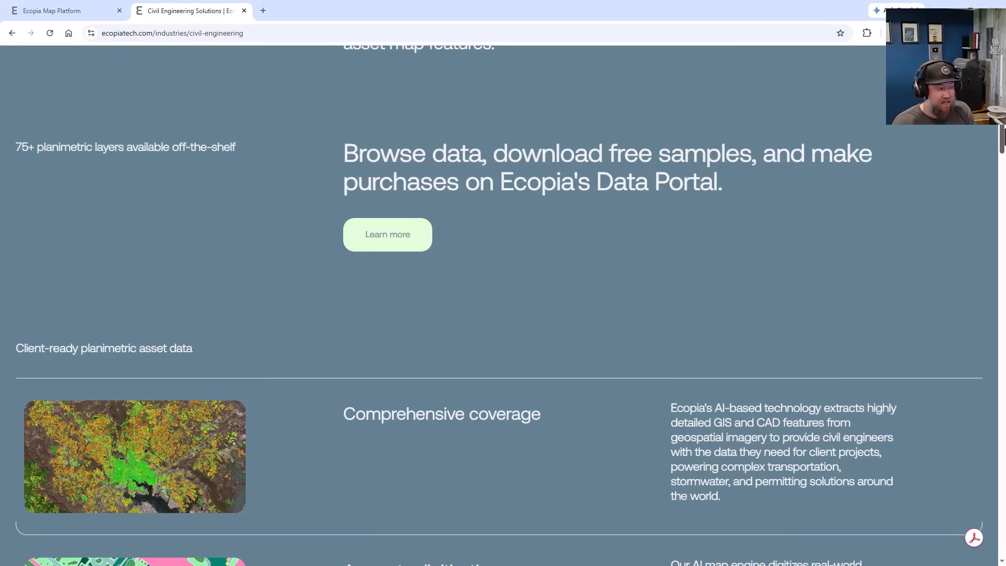
pyautogui.moveTo(1003, 137); pyautogui.dragTo(1004, 368)
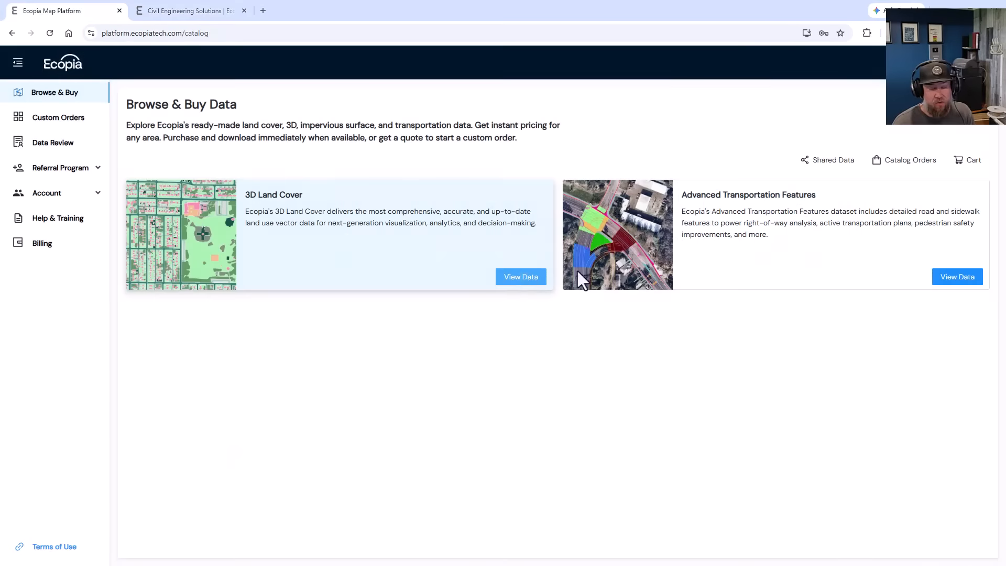
# Open the 3D Land Cover dataset on the Ecopia Map Platform and look over its map coverage around the coast.
pyautogui.click(518, 276)
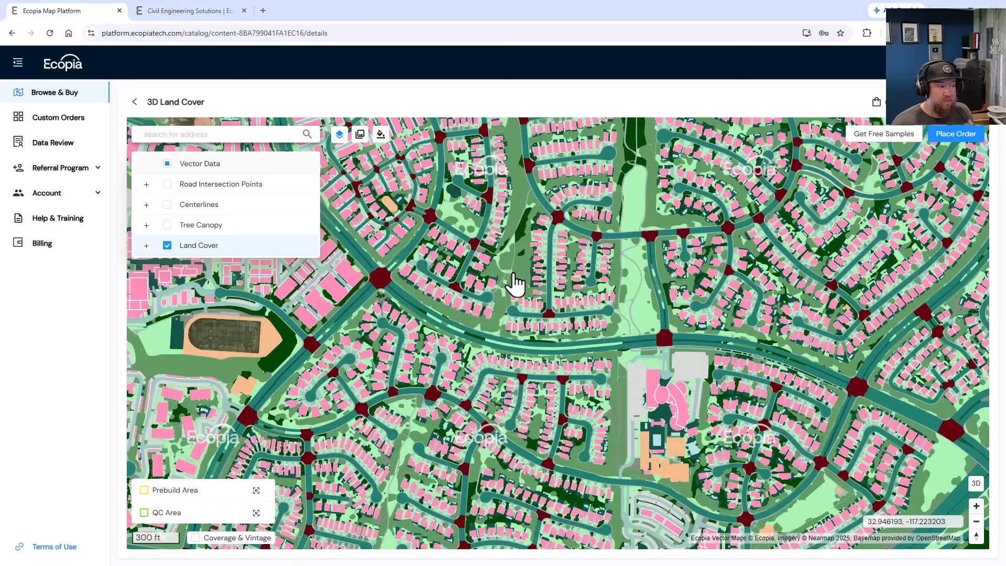
pyautogui.scroll(-5, 515, 283)
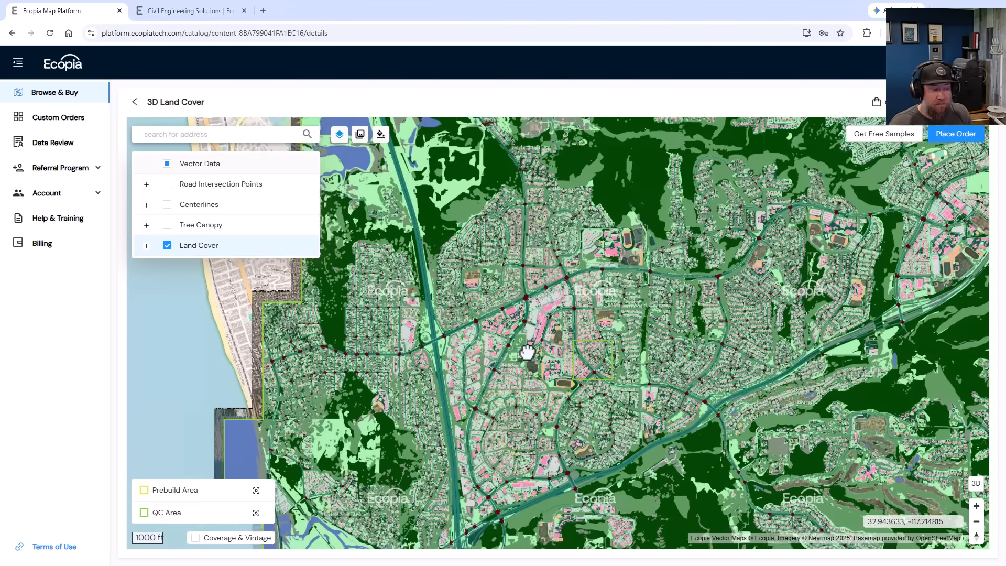
pyautogui.scroll(-4, 527, 352)
pyautogui.scroll(6, 473, 338)
pyautogui.moveTo(489, 372); pyautogui.dragTo(566, 391)
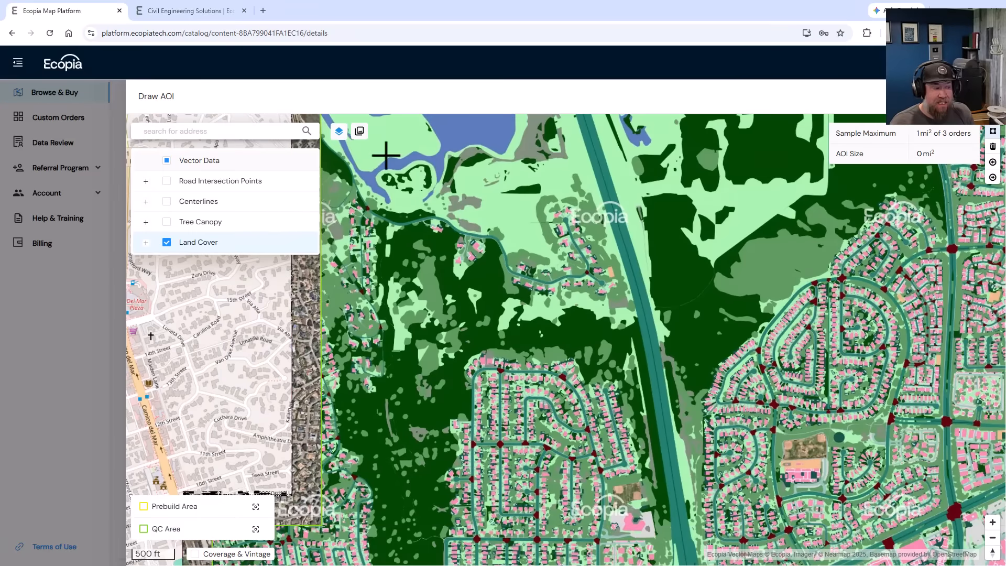
pyautogui.moveTo(385, 155)
pyautogui.mouseDown(button='right')
pyautogui.moveTo(398, 140)
pyautogui.moveTo(388, 132)
pyautogui.moveTo(381, 208)
pyautogui.moveTo(389, 210)
pyautogui.mouseUp(button='right')
pyautogui.scroll(-4, 410, 256)
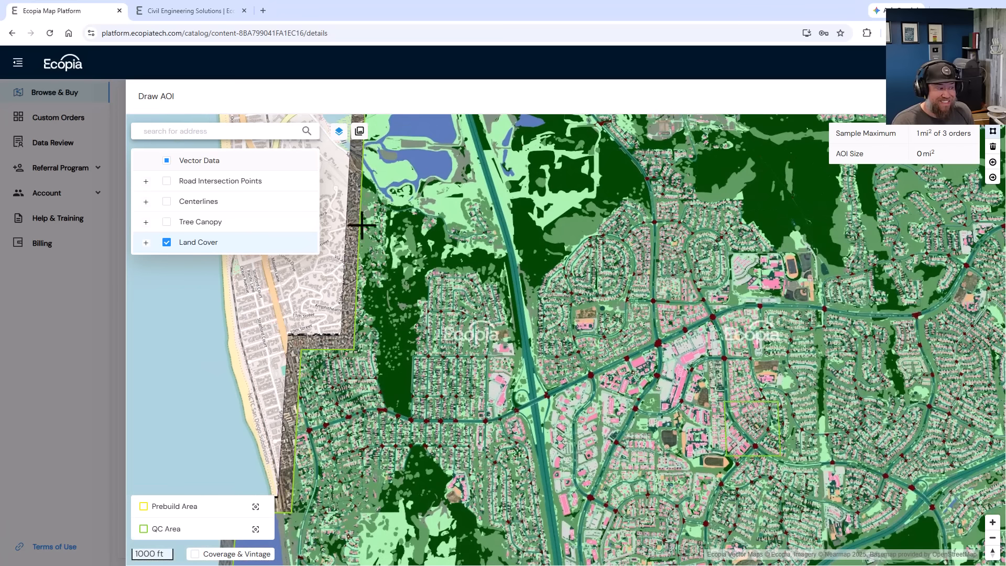
# Draw a polygon area of interest of about 0.91 mi² between the coverage boundary and the highway for the free sample.
pyautogui.click(410, 419)
pyautogui.click(486, 420)
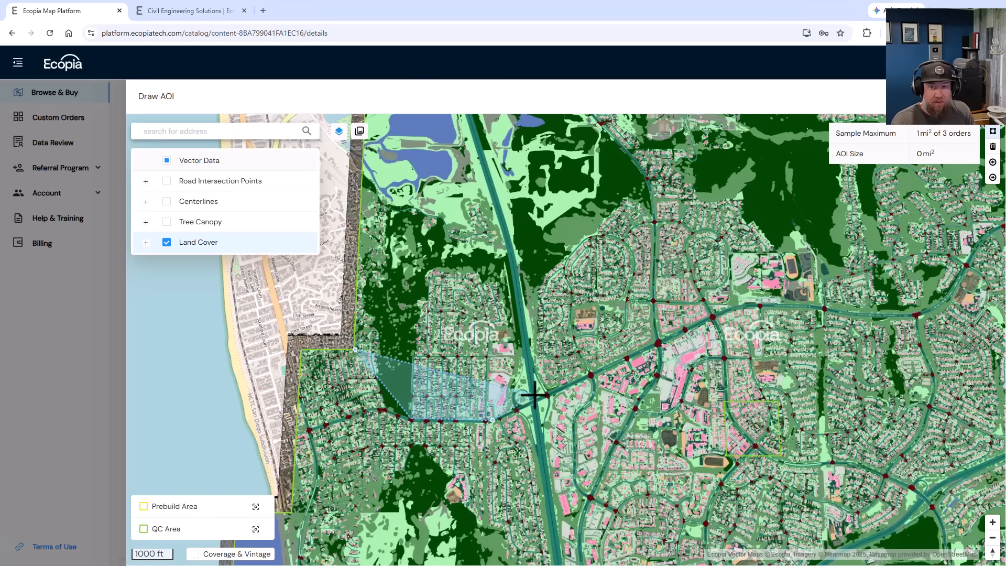
pyautogui.click(540, 400)
pyautogui.click(479, 134)
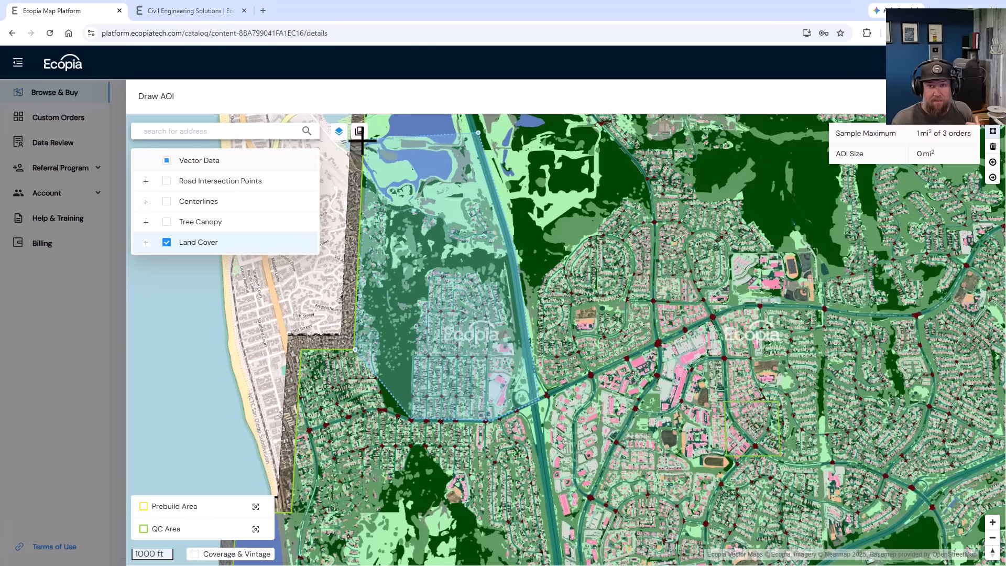
pyautogui.click(364, 138)
pyautogui.doubleClick(361, 211)
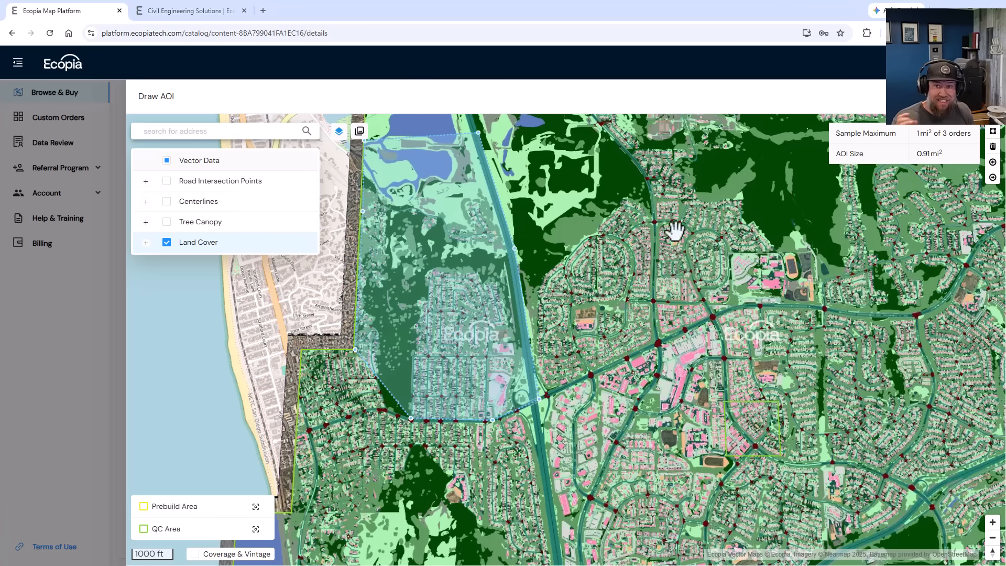
# Turn on the Tree Canopy, Centerlines and Road Intersection Points vector layers on the map.
pyautogui.click(169, 222)
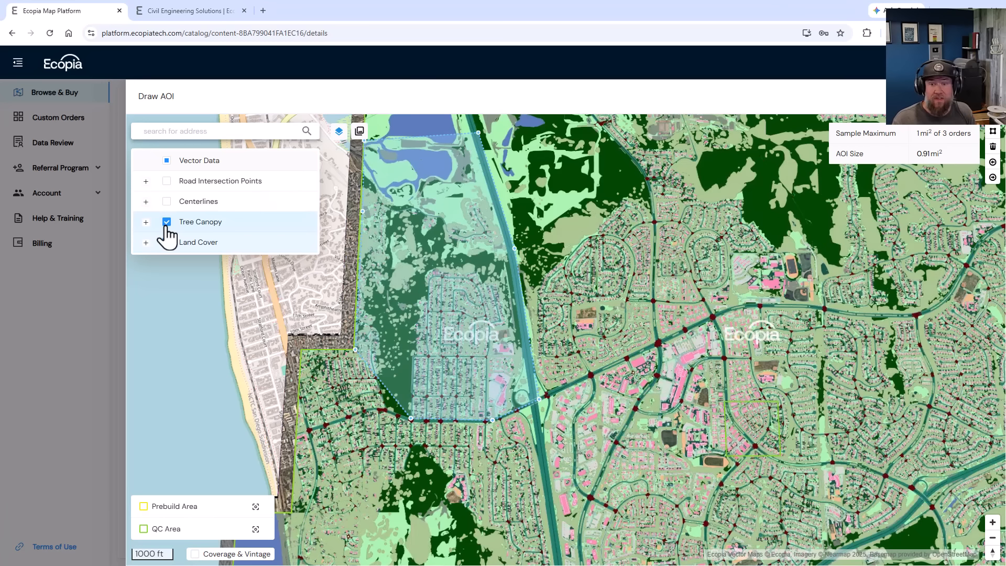
pyautogui.click(166, 201)
pyautogui.click(167, 181)
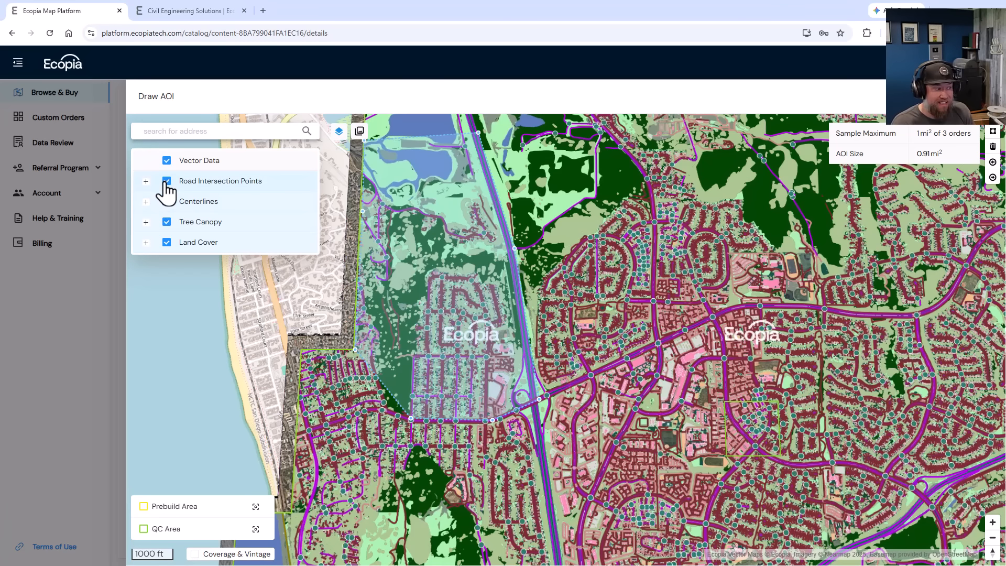
# Expand the Centerlines, Tree Canopy and Land Cover feature lists and examine the mapped features inside the area of interest.
pyautogui.click(146, 203)
pyautogui.click(146, 324)
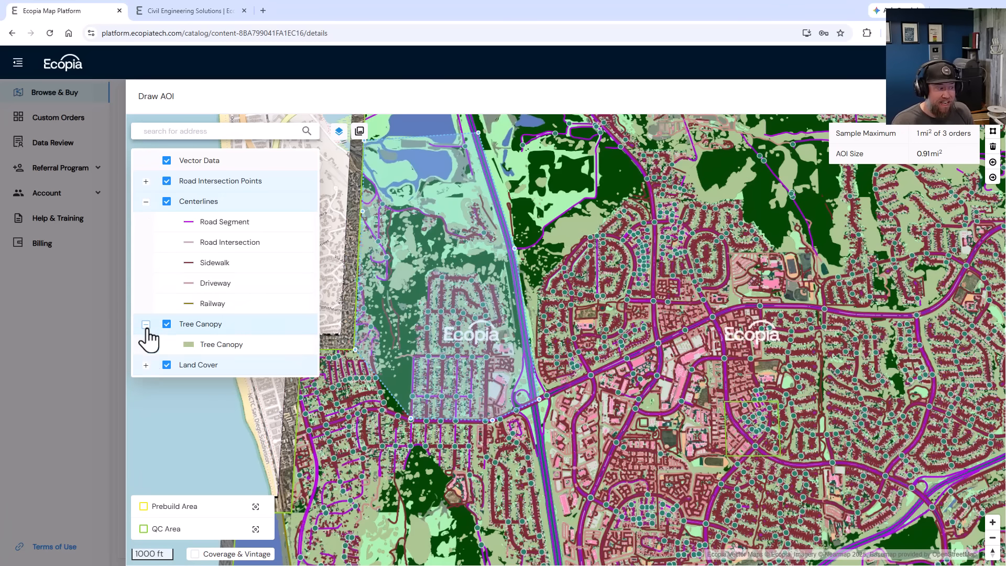
pyautogui.click(146, 362)
pyautogui.scroll(-2, 204, 369)
pyautogui.scroll(-2, 204, 369)
pyautogui.scroll(2, 414, 219)
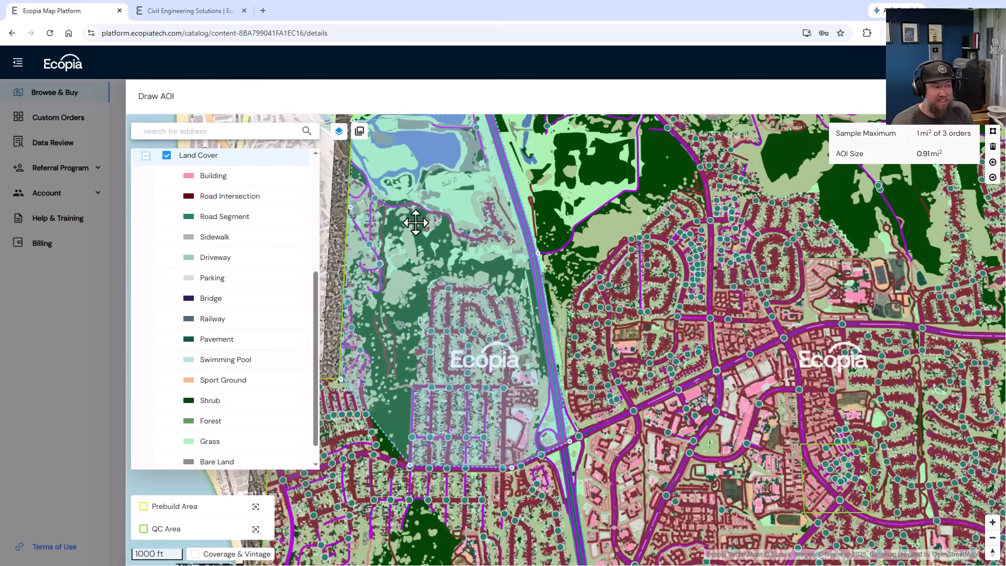
pyautogui.moveTo(577, 225); pyautogui.dragTo(690, 294)
pyautogui.scroll(-2, 692, 326)
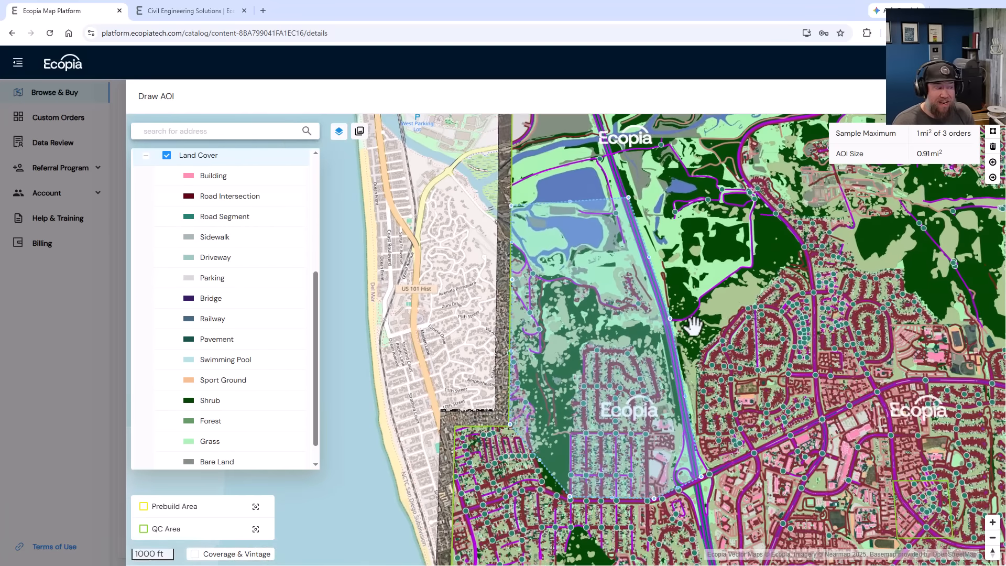
pyautogui.scroll(5, 622, 419)
pyautogui.scroll(2, 568, 334)
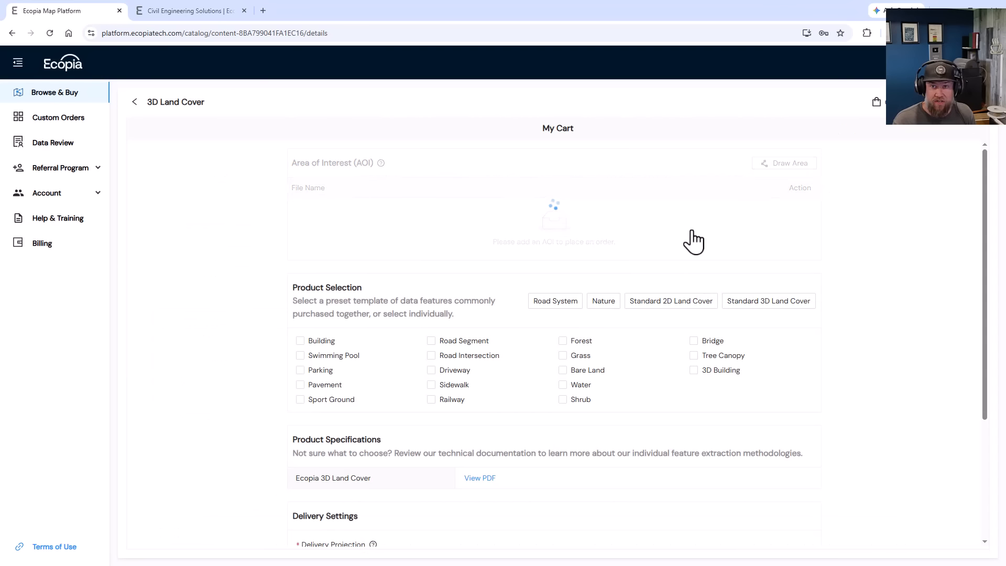
# Select the Road System, Nature, Standard 2D Land Cover and Standard 3D Land Cover feature presets for the sample order.
pyautogui.click(542, 266)
pyautogui.click(608, 266)
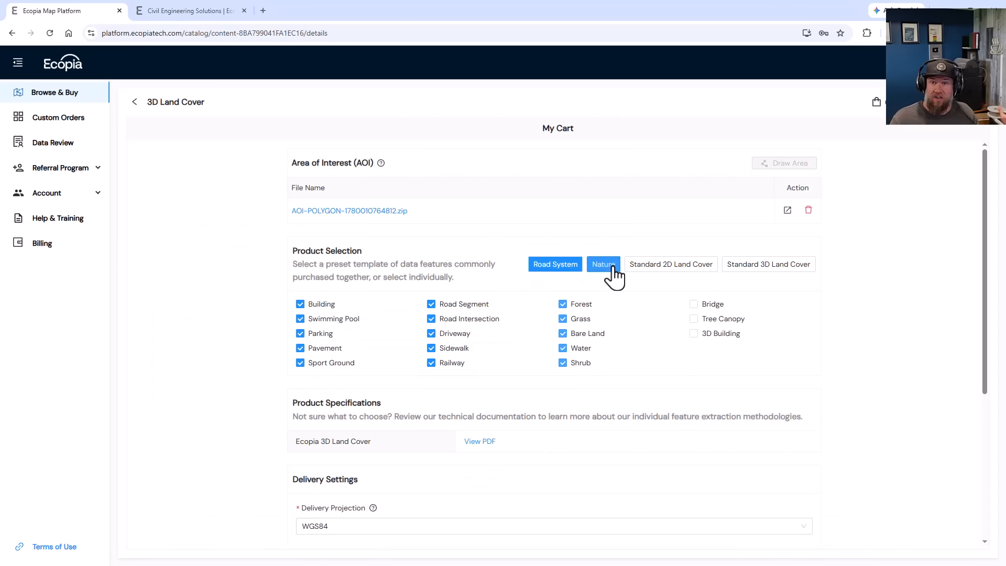
pyautogui.click(672, 264)
pyautogui.click(779, 268)
# Request the data with the existing delivery settings and acknowledge the evaluation-only terms in the order summary.
pyautogui.scroll(-5, 855, 325)
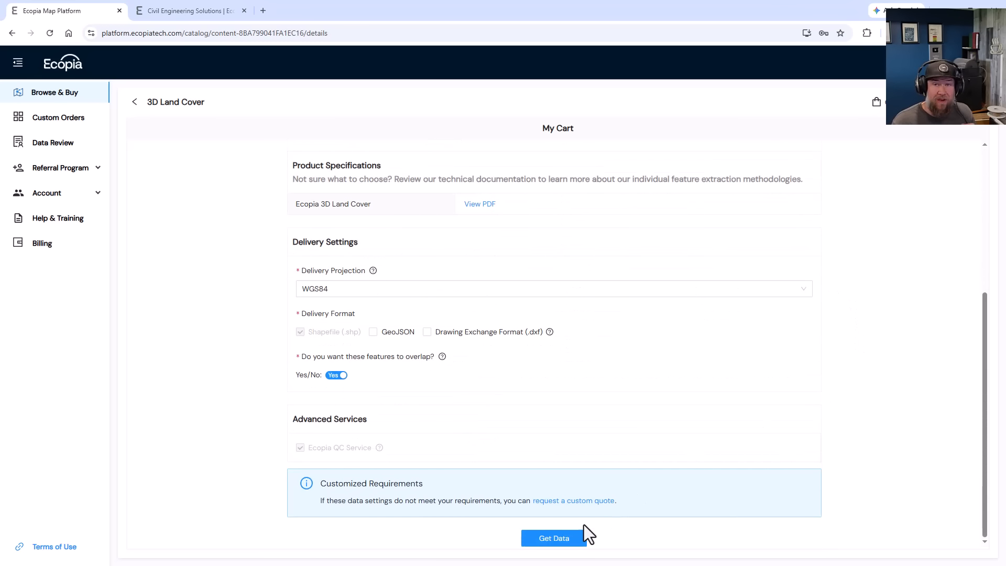
pyautogui.click(555, 536)
pyautogui.click(295, 359)
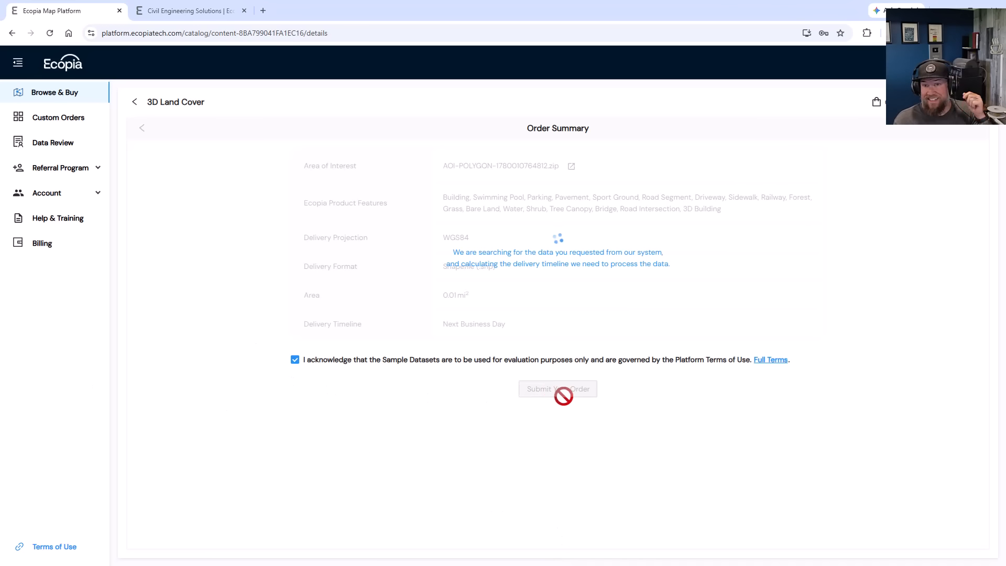
pyautogui.scroll(-3, 498, 288)
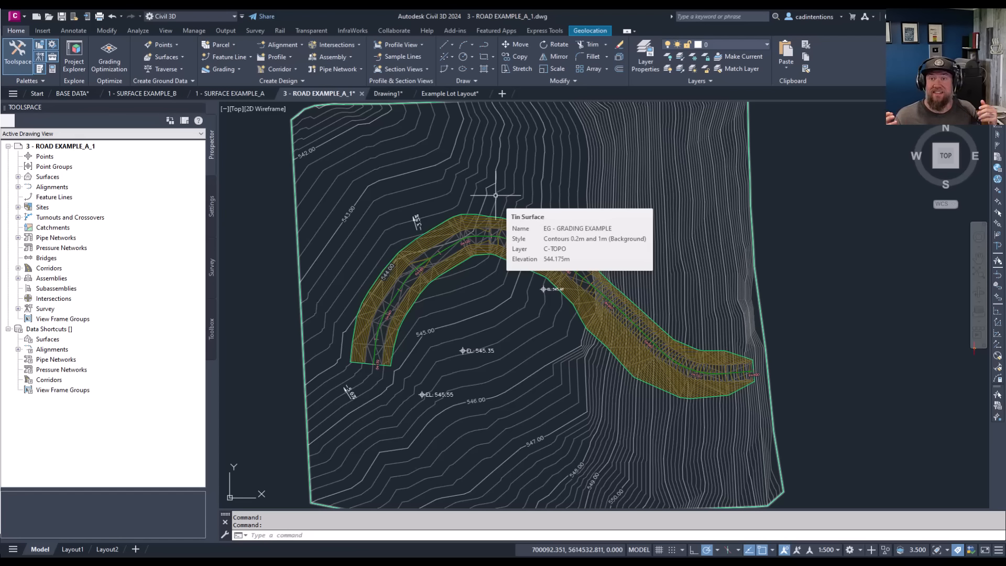
# Switch to Civil 3D and run MAPCSASSIGN in 3 - ROAD EXAMPLE_A_1.dwg to check the drawing's assigned coordinate system.
pyautogui.click(496, 281)
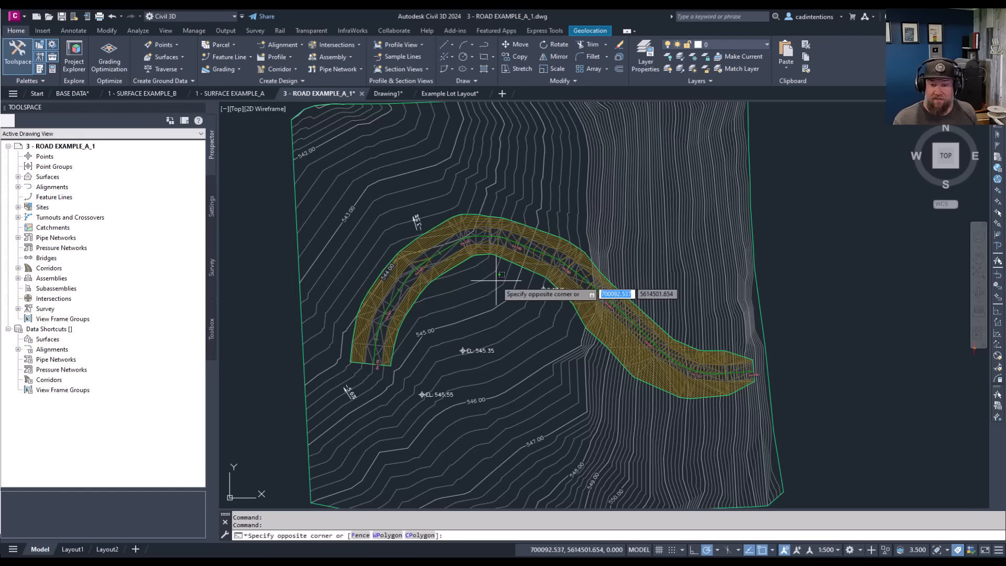
pyautogui.press('Escape')
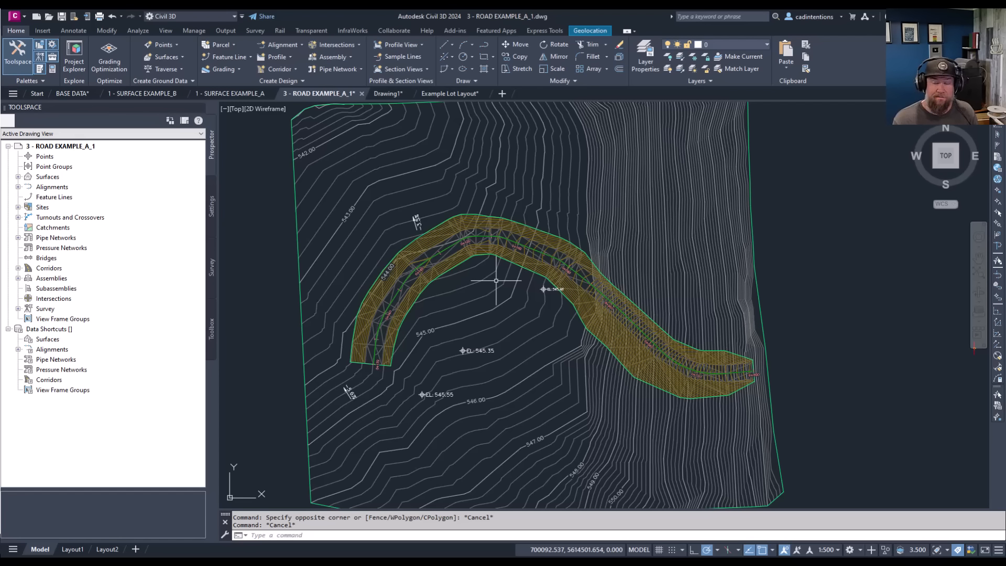
pyautogui.write('MAPcs')
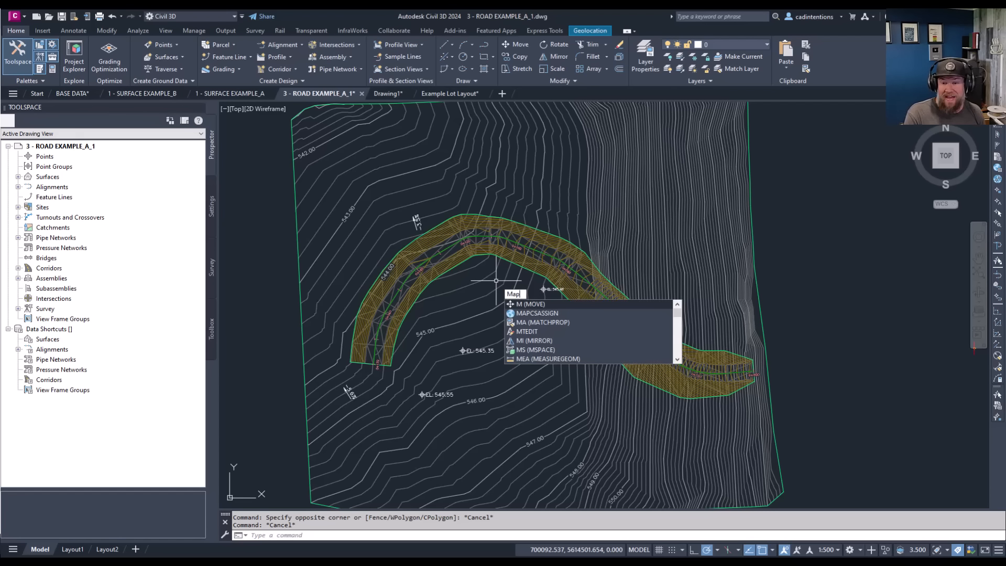
pyautogui.write('a')
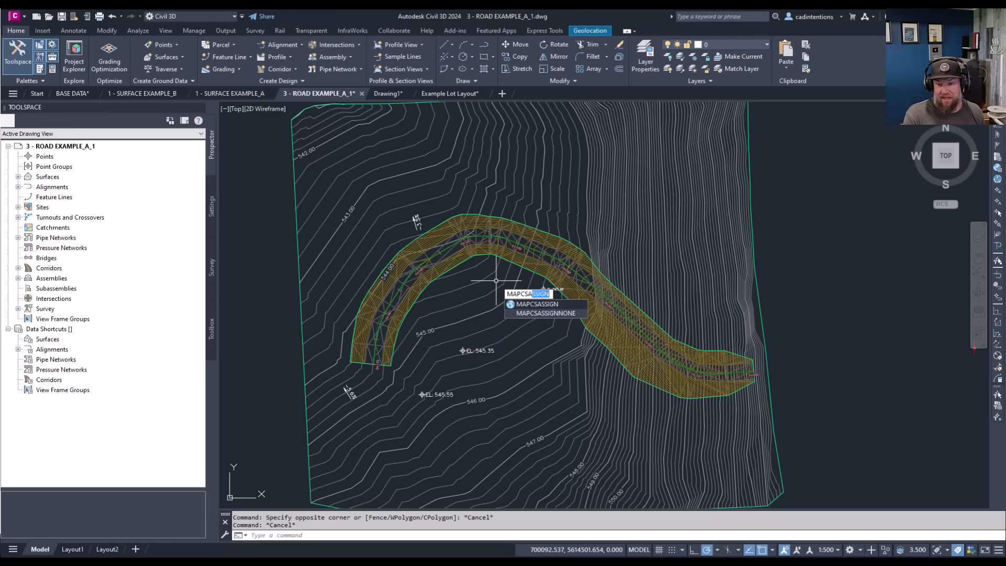
pyautogui.press('Return')
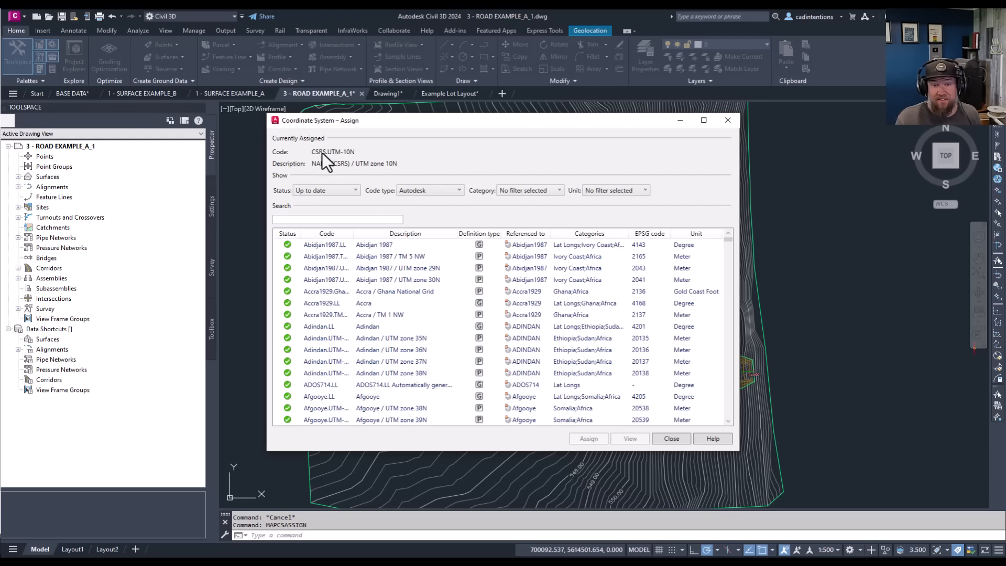
# Search the coordinate system library for "utm" and browse the matching systems.
pyautogui.click(376, 220)
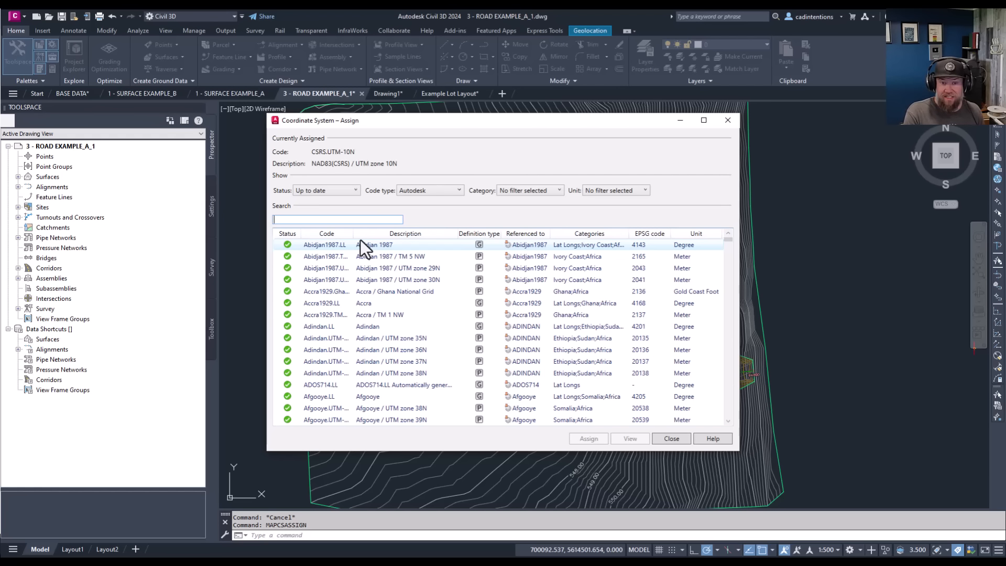
pyautogui.write('utm')
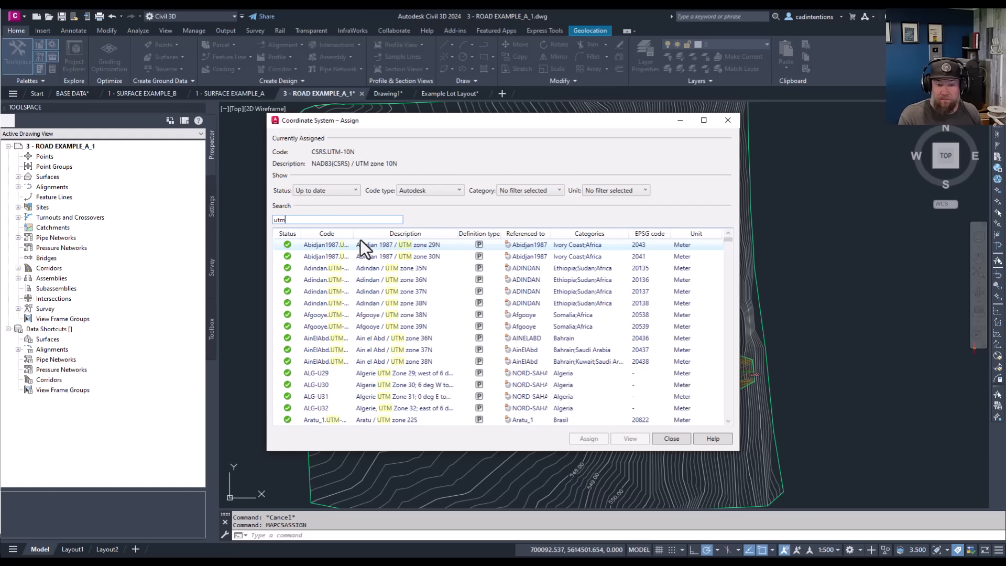
pyautogui.scroll(-4, 369, 304)
pyautogui.scroll(-7, 374, 319)
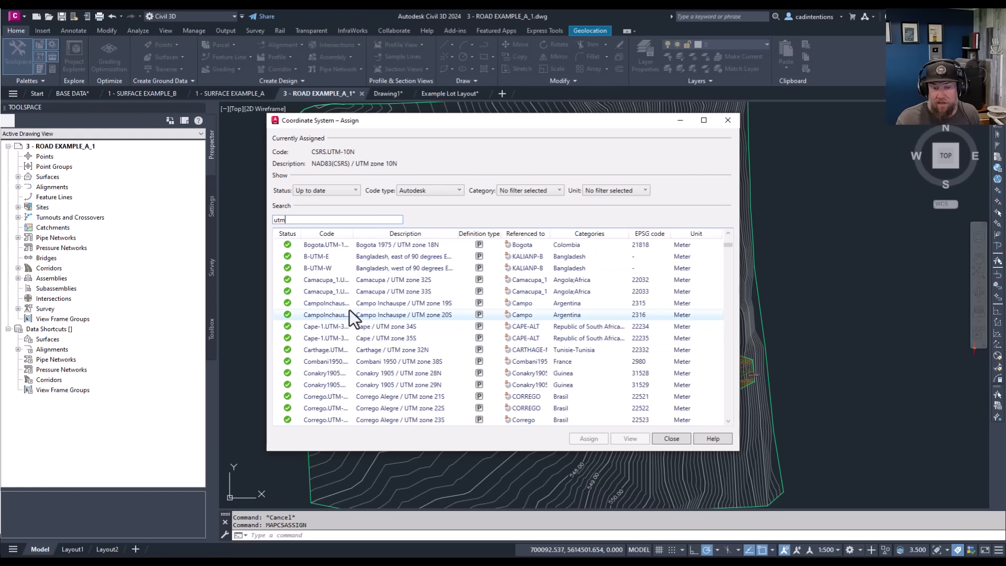
pyautogui.scroll(-1, 353, 298)
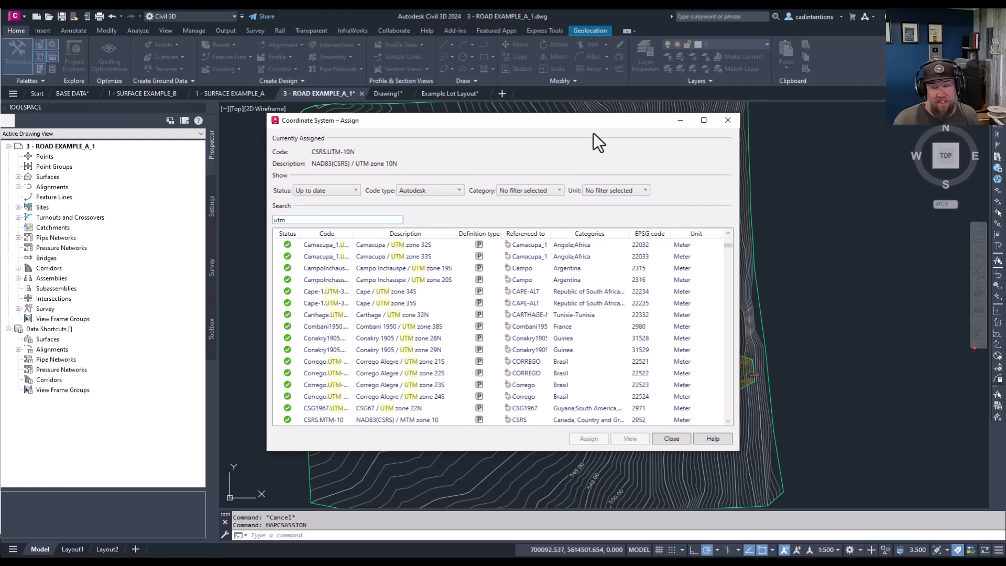
pyautogui.moveTo(603, 123); pyautogui.dragTo(590, 119)
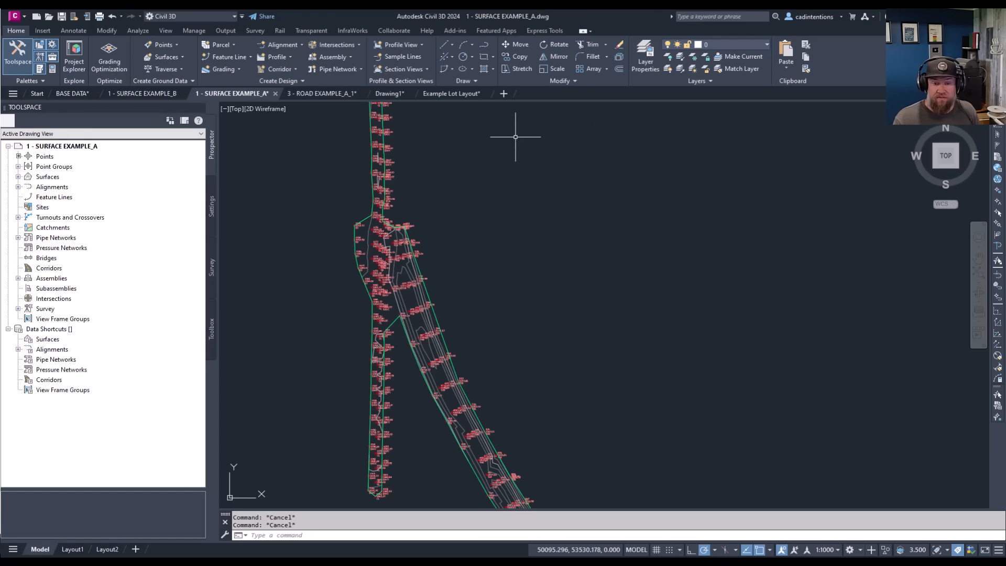
# List the surfaces and point groups of 1 - SURFACE EXAMPLE_A and open the properties of the Example Surface Points group.
pyautogui.moveTo(452, 358)
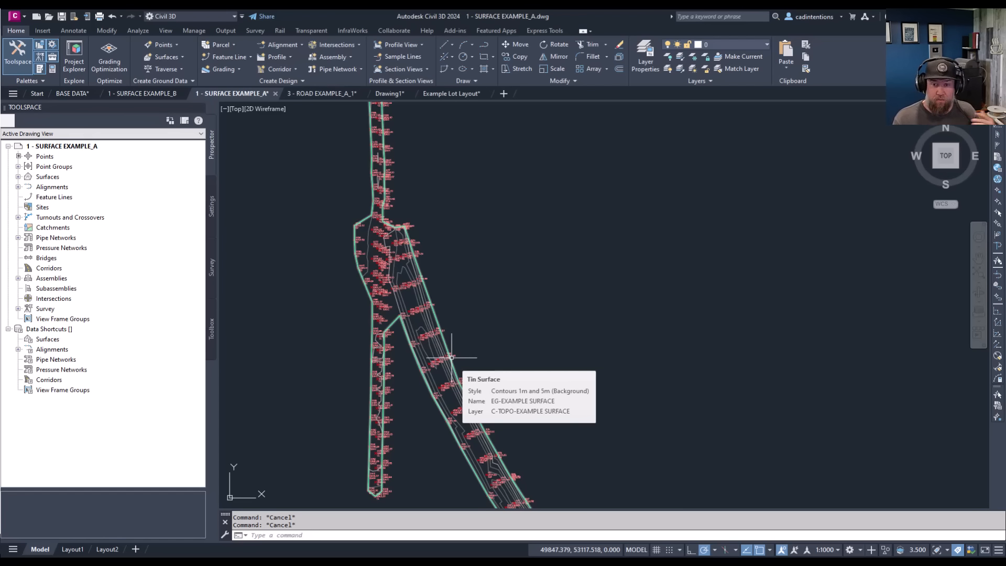
pyautogui.click(337, 271)
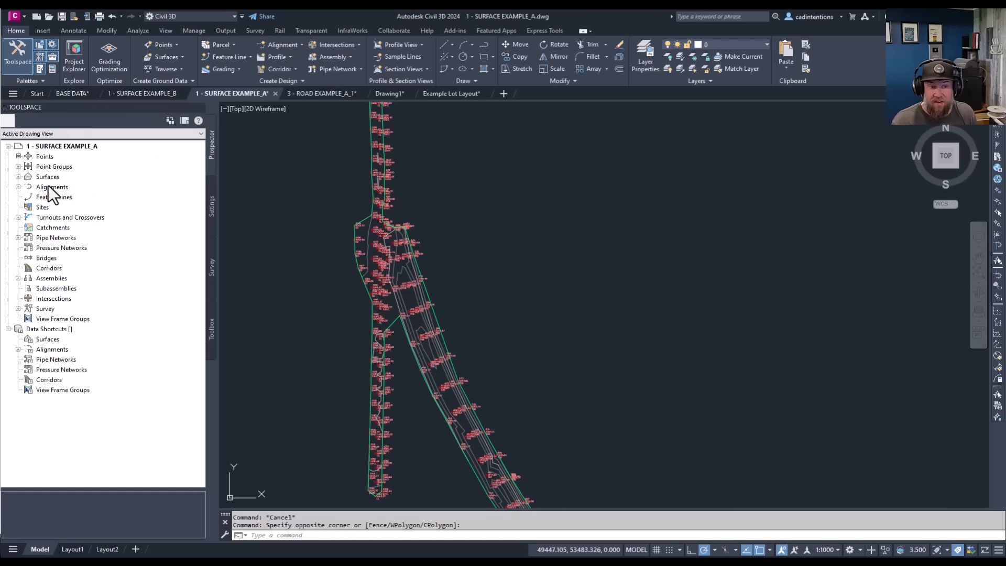
pyautogui.click(18, 177)
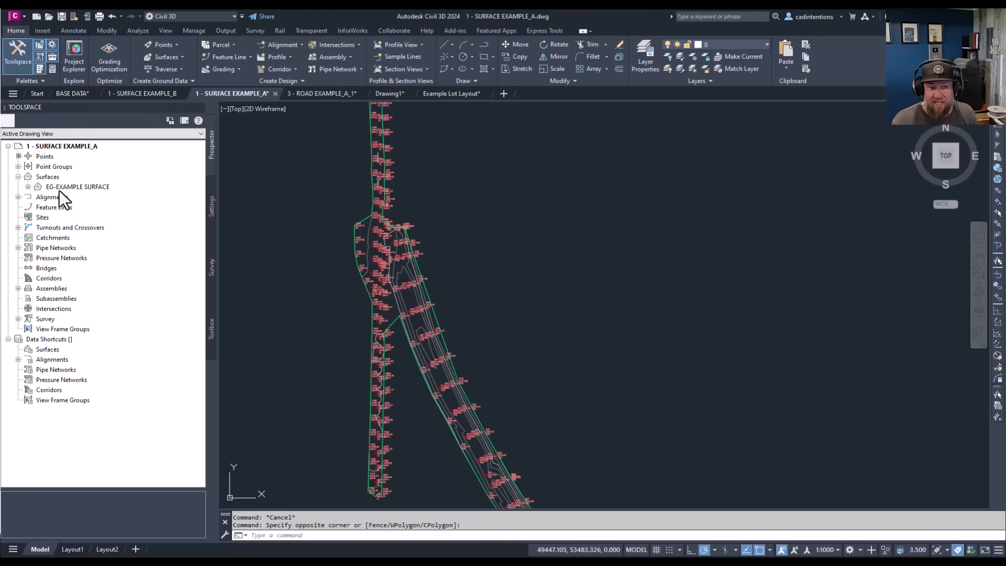
pyautogui.doubleClick(49, 166)
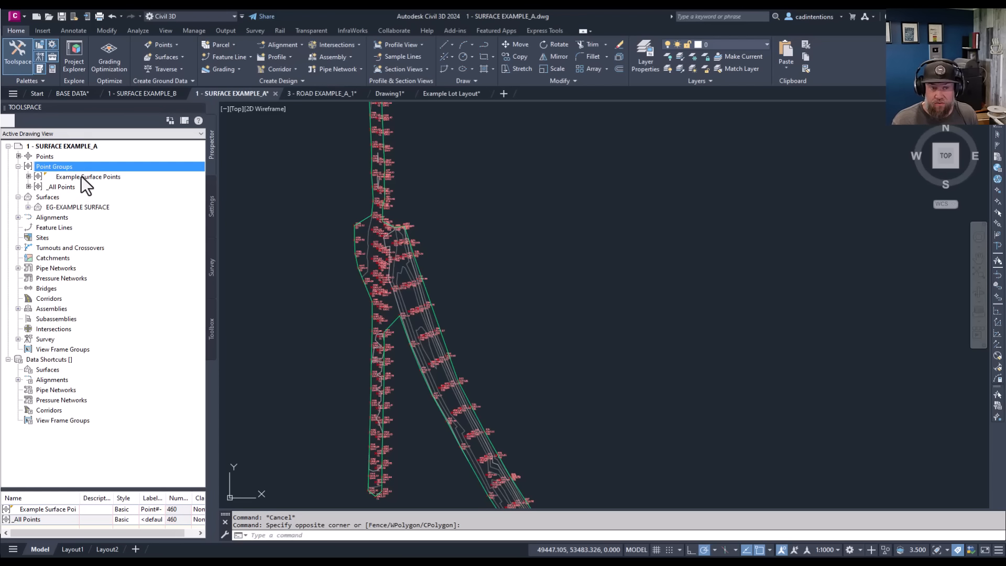
pyautogui.rightClick(85, 178)
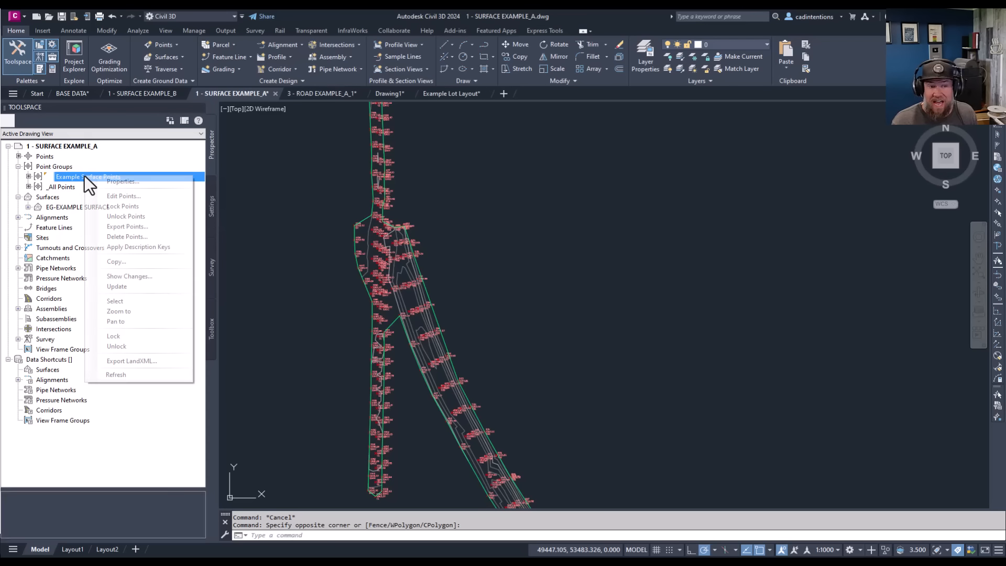
pyautogui.click(111, 179)
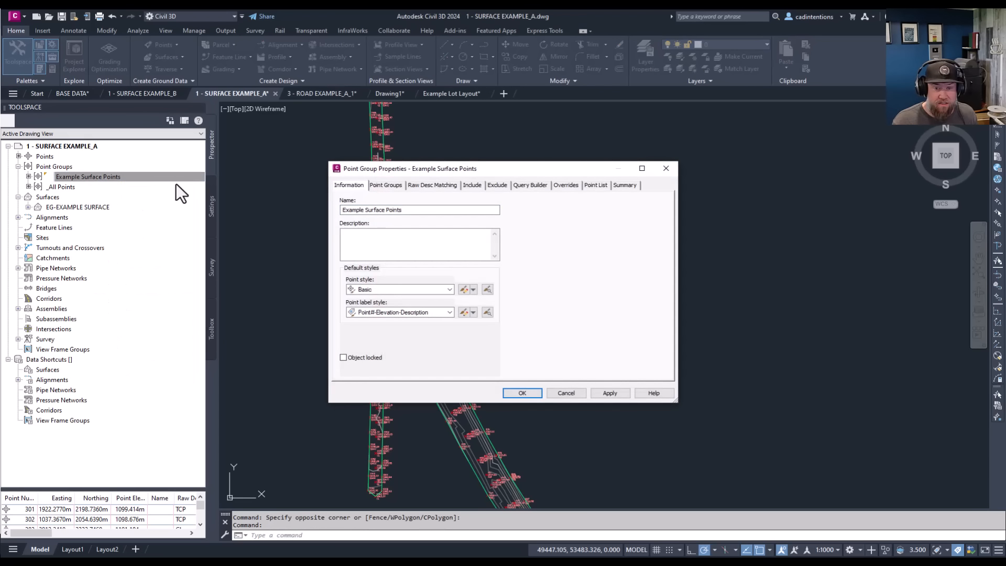
# Set the point group's description to "July 19, 2026 Survey Points" and accept the properties.
pyautogui.click(396, 235)
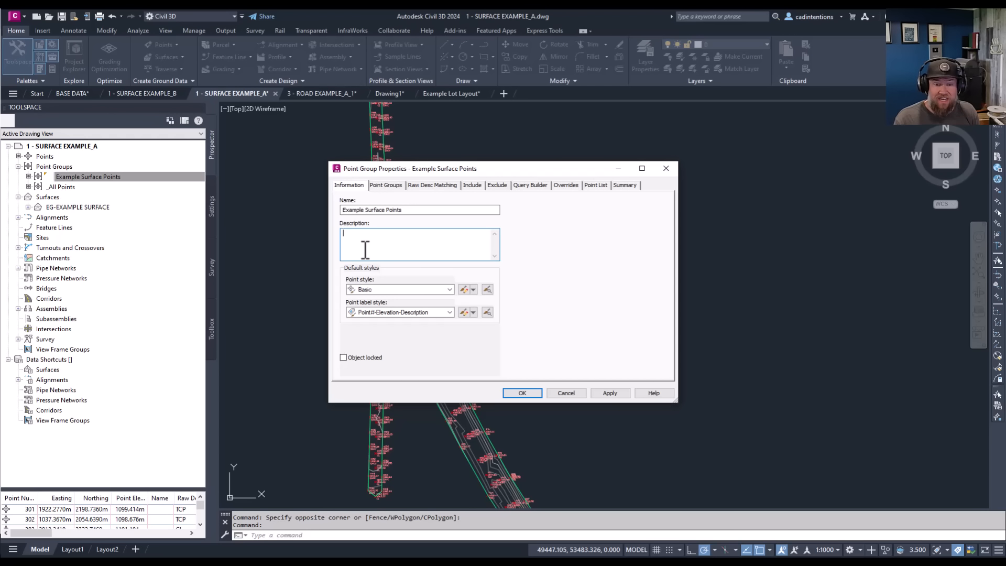
pyautogui.write('J')
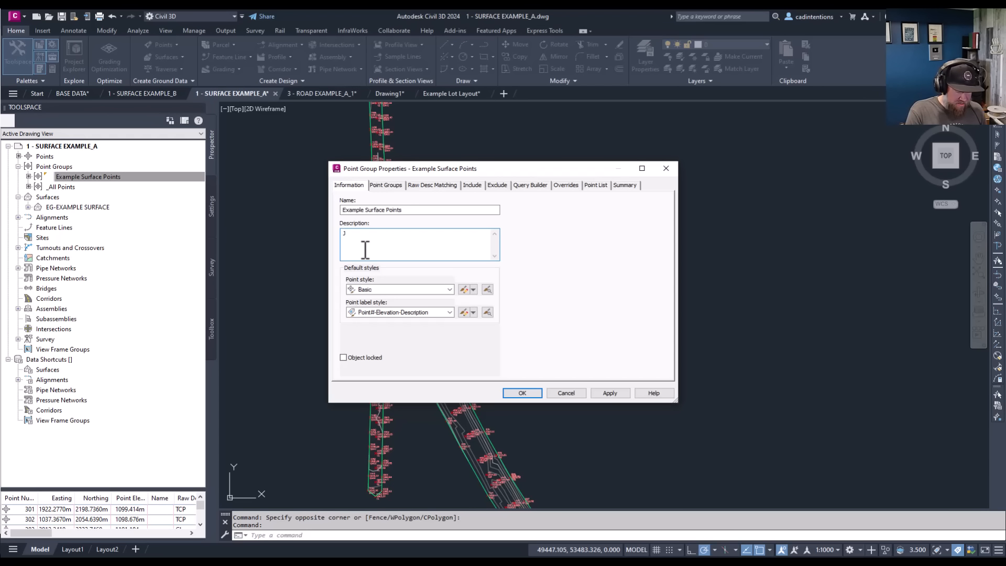
pyautogui.write('uly 19')
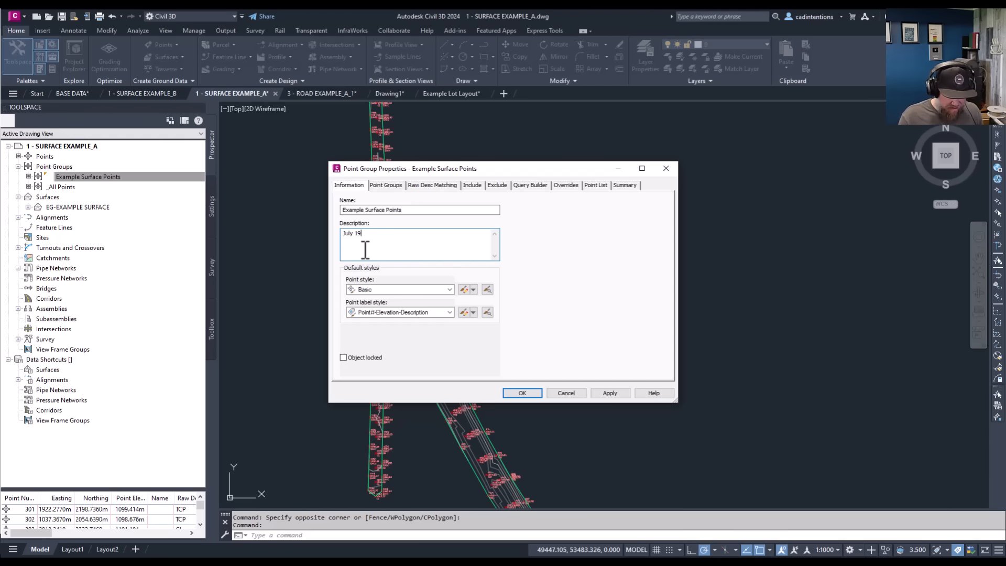
pyautogui.write(', 201')
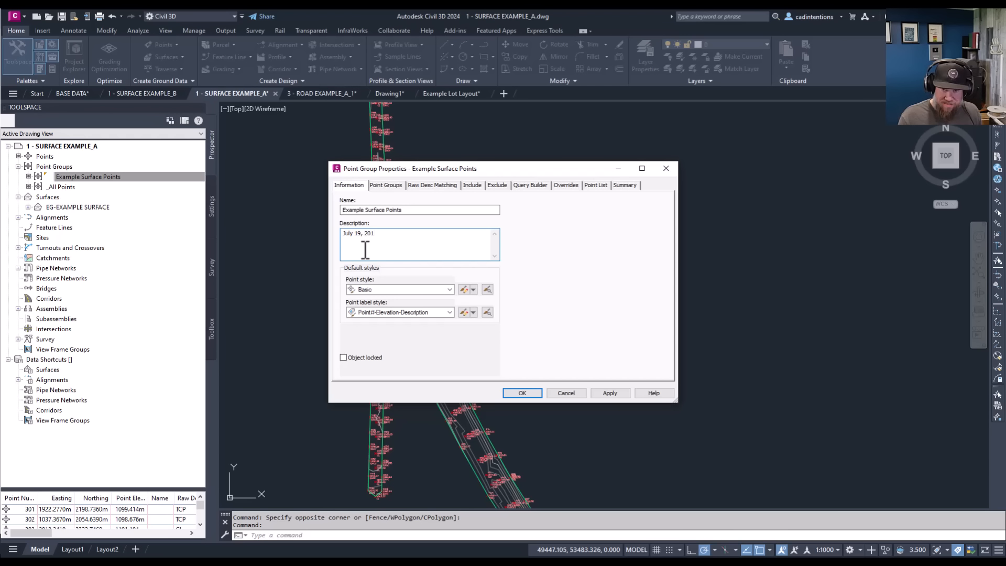
pyautogui.press('BackSpace')
pyautogui.write('26 Su')
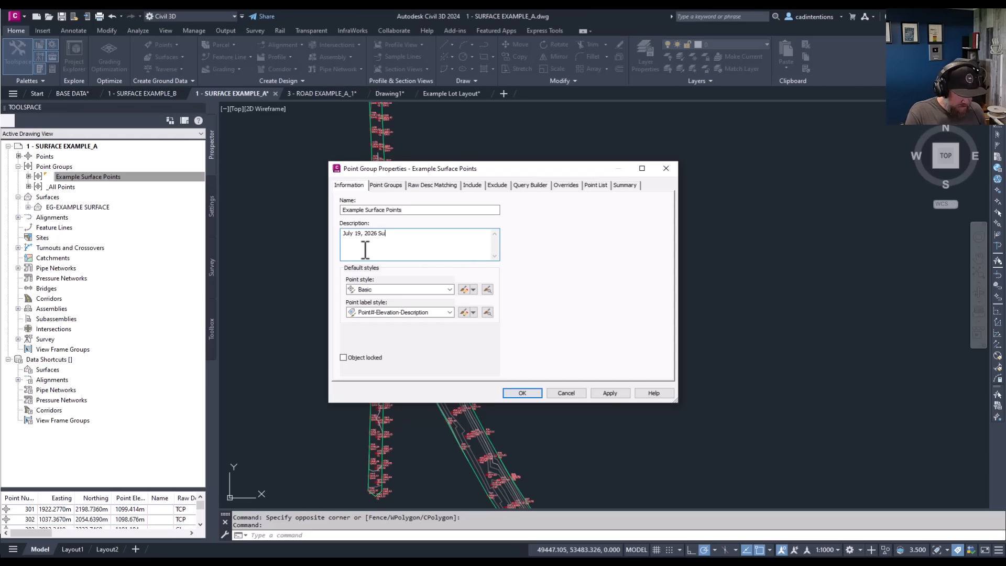
pyautogui.write('rvey Points')
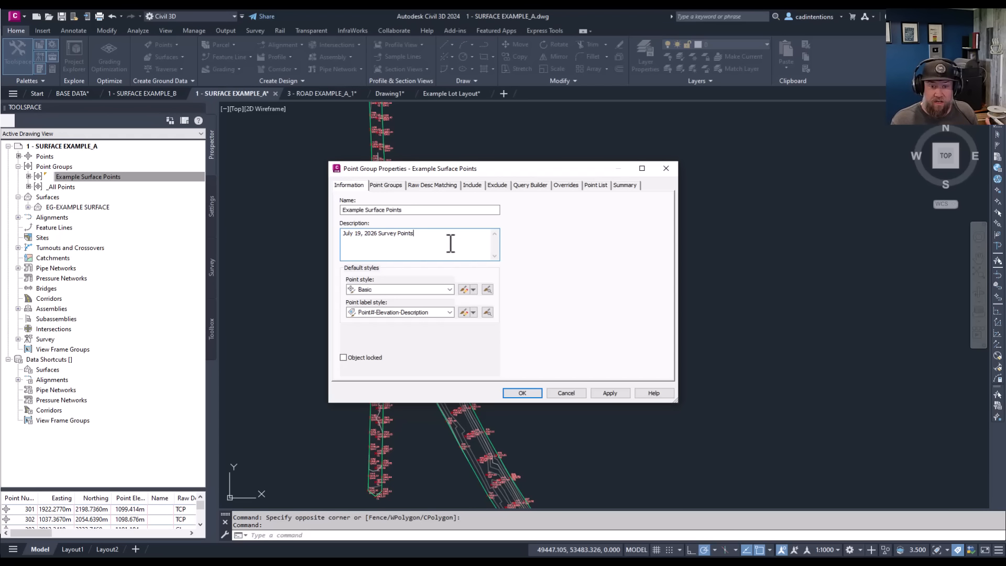
pyautogui.click(528, 391)
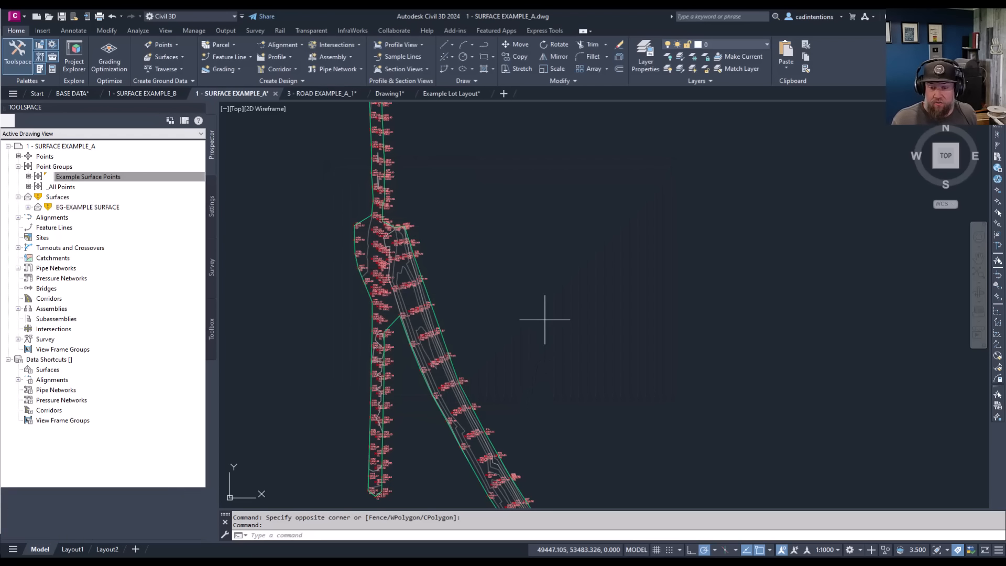
pyautogui.press('Escape')
pyautogui.press('Escape')
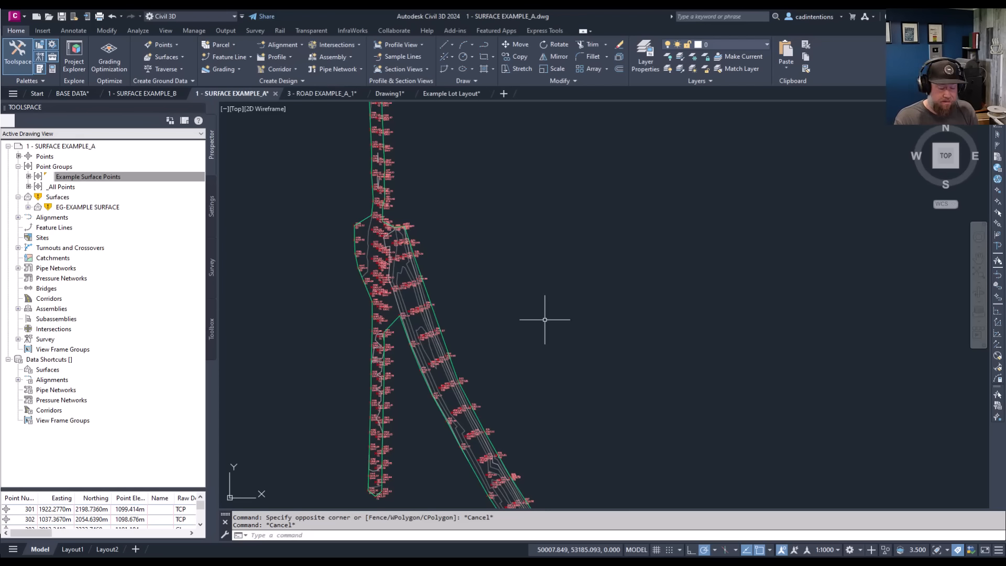
# Run PURGE to review the drawing's unused blocks, and close it without purging anything.
pyautogui.write('purge')
pyautogui.press('Return')
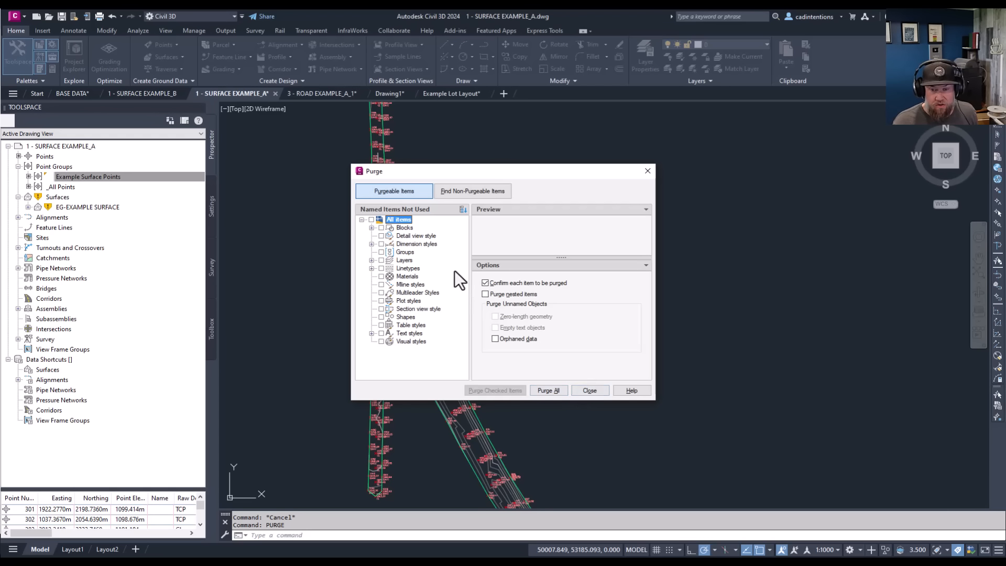
pyautogui.click(373, 228)
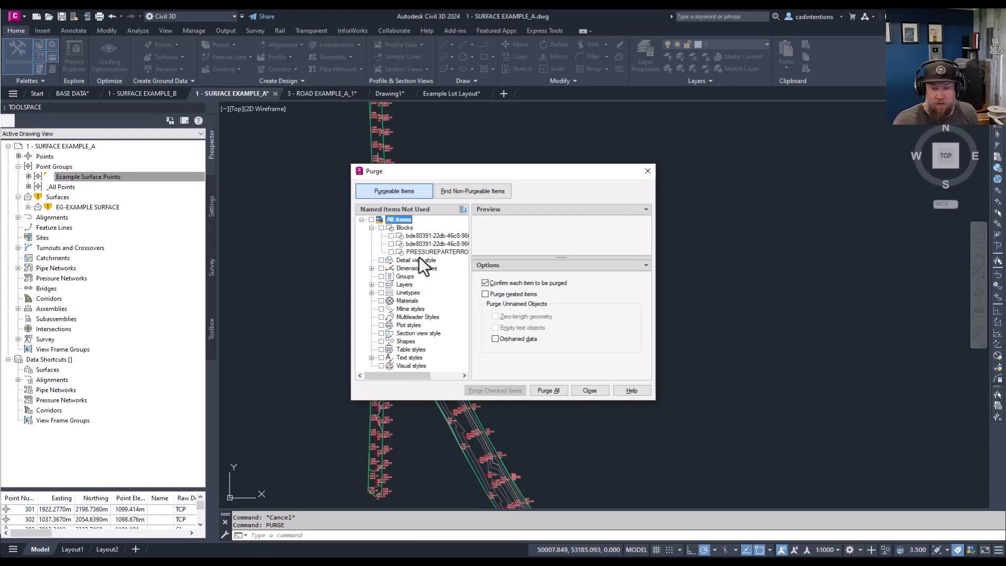
pyautogui.click(589, 391)
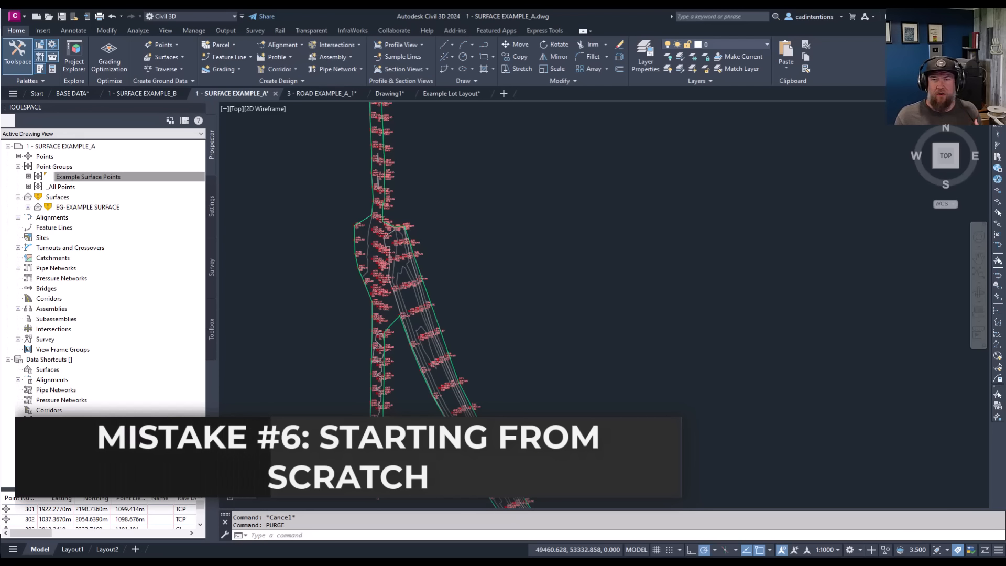
# Switch to Drawing1 and examine the title block on its 11x17 Landscape layout.
pyautogui.click(542, 255)
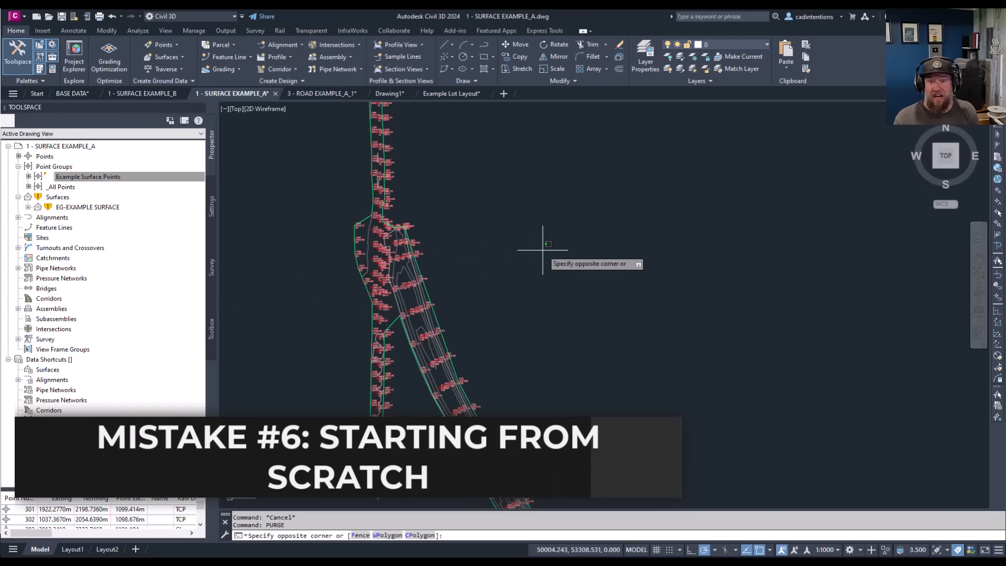
pyautogui.click(570, 213)
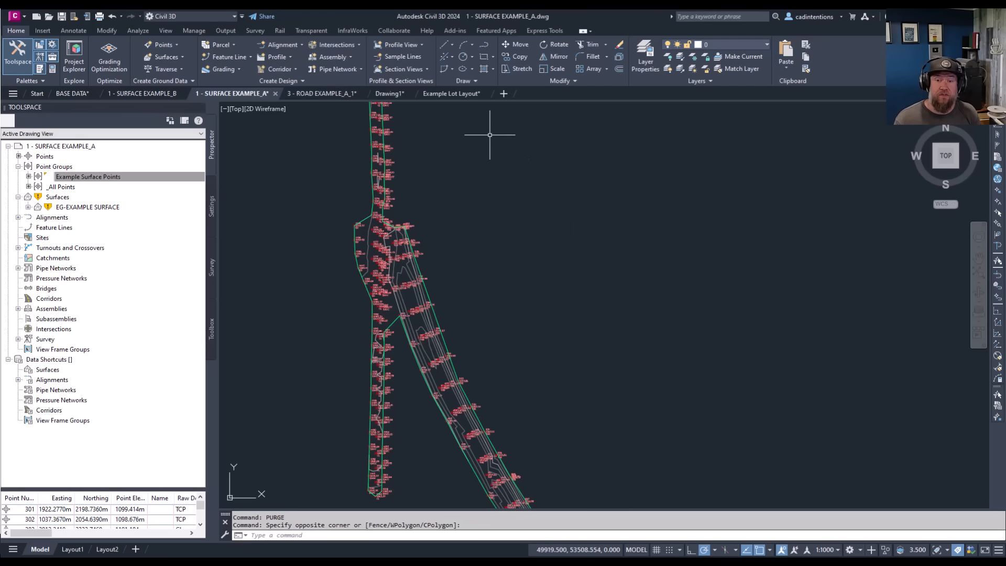
pyautogui.click(389, 92)
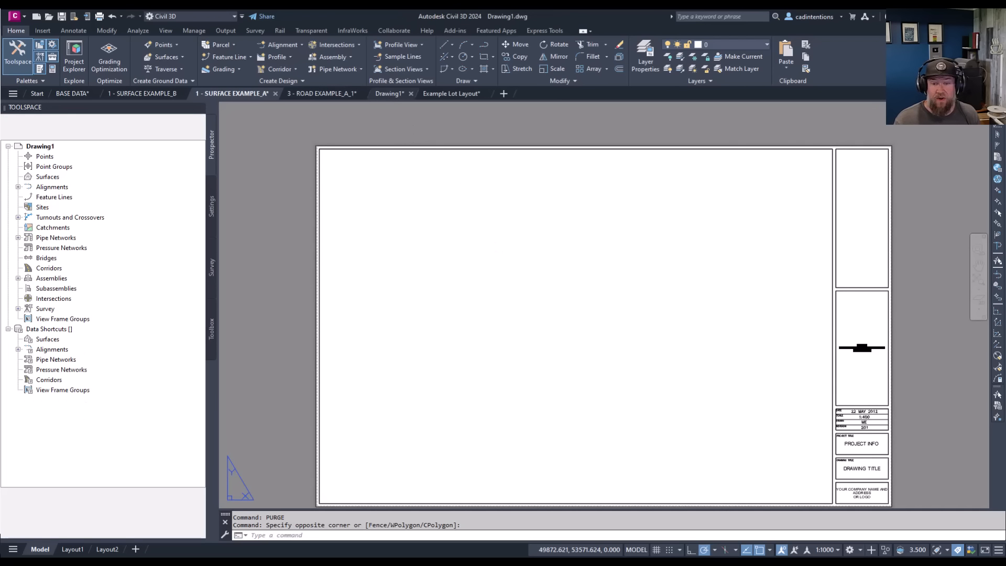
pyautogui.moveTo(592, 303); pyautogui.dragTo(557, 296, button='middle')
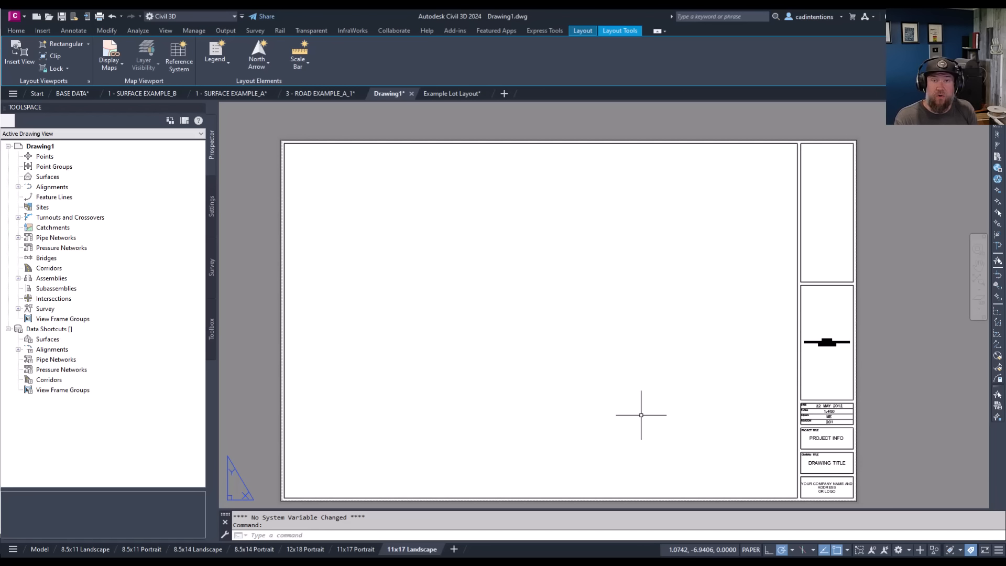
pyautogui.click(641, 325)
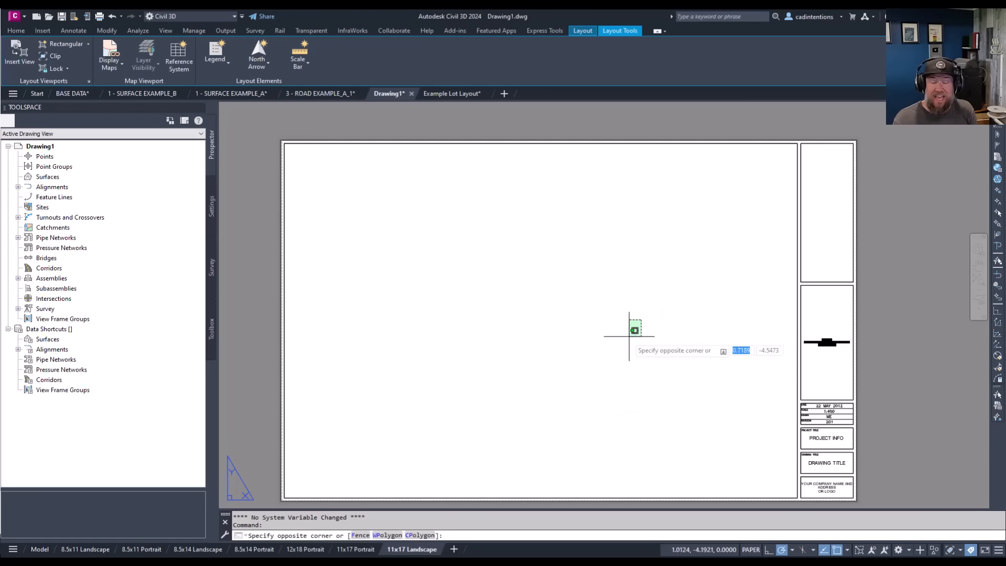
pyautogui.click(623, 339)
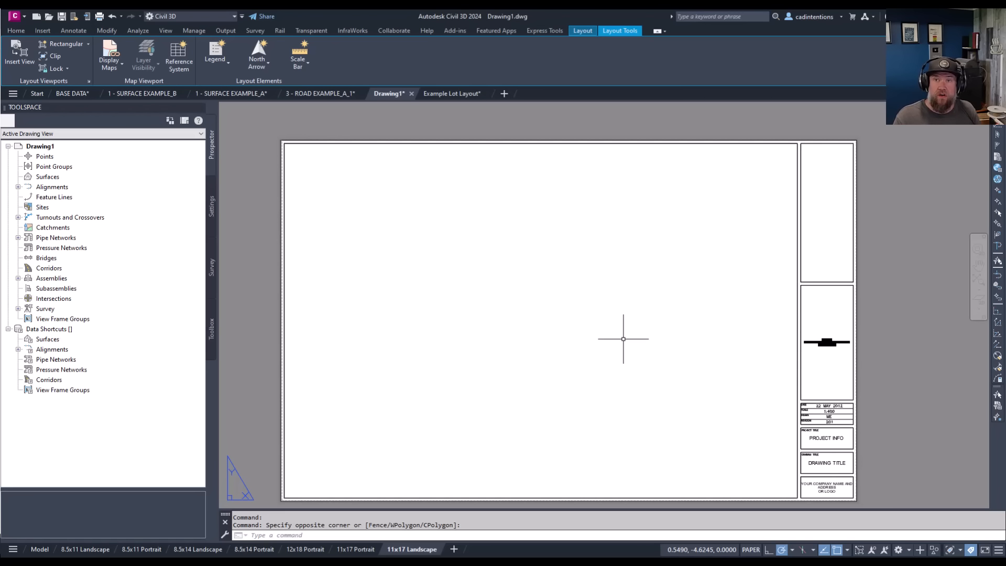
pyautogui.moveTo(501, 358); pyautogui.dragTo(499, 339, button='middle')
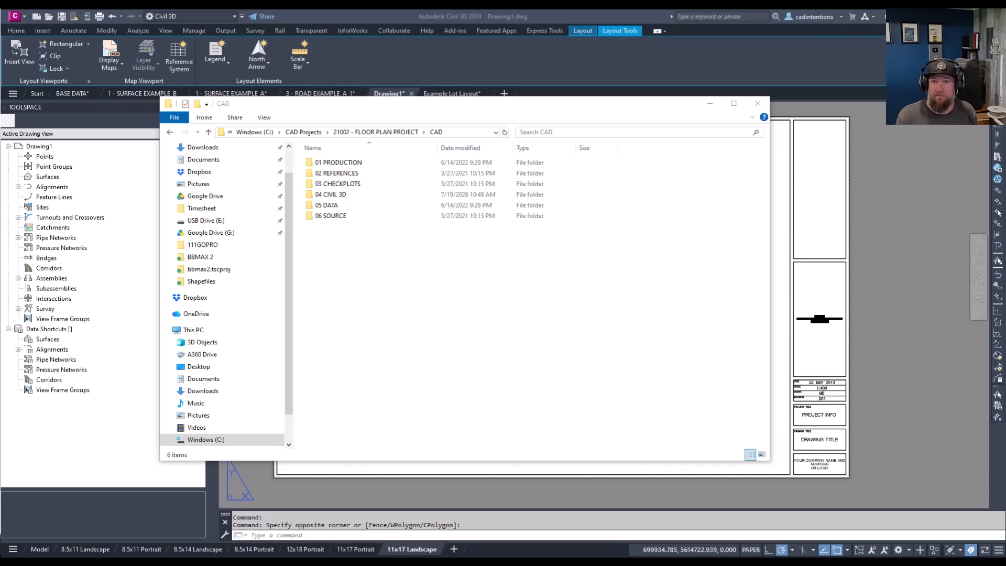
# Switch to the BASE DATA drawing and examine the building, road and vegetation linework across the residential blocks.
pyautogui.click(84, 91)
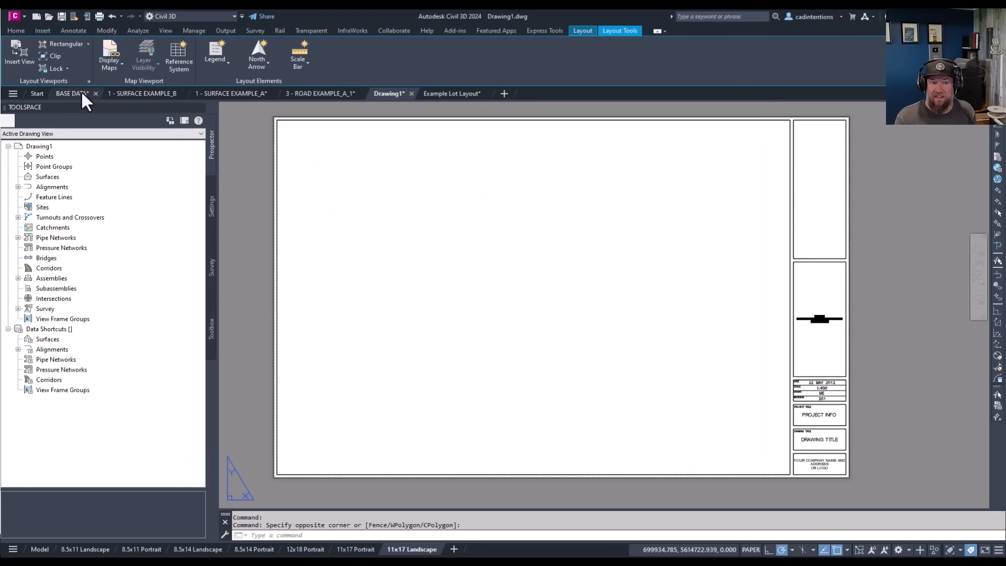
pyautogui.click(77, 94)
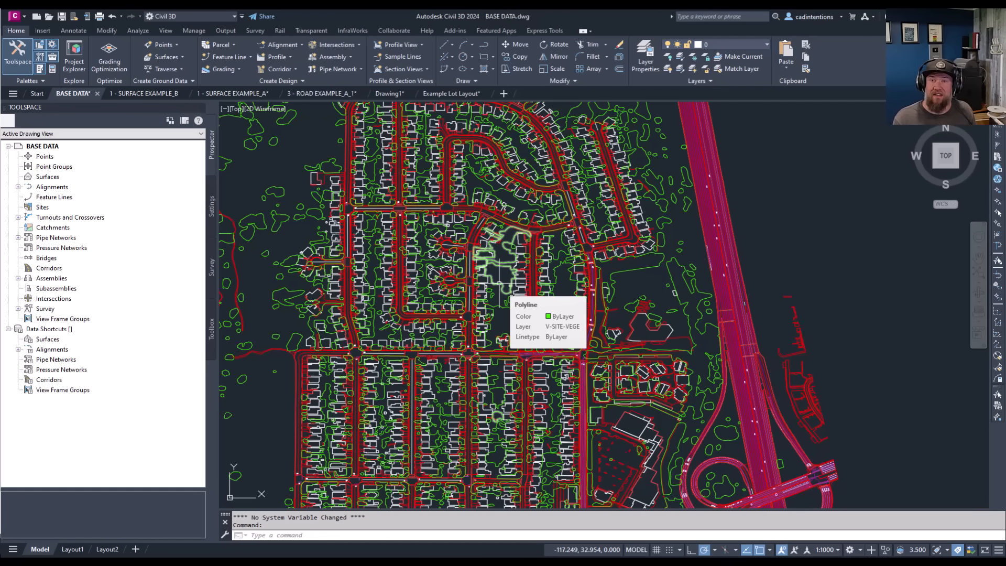
pyautogui.click(654, 278)
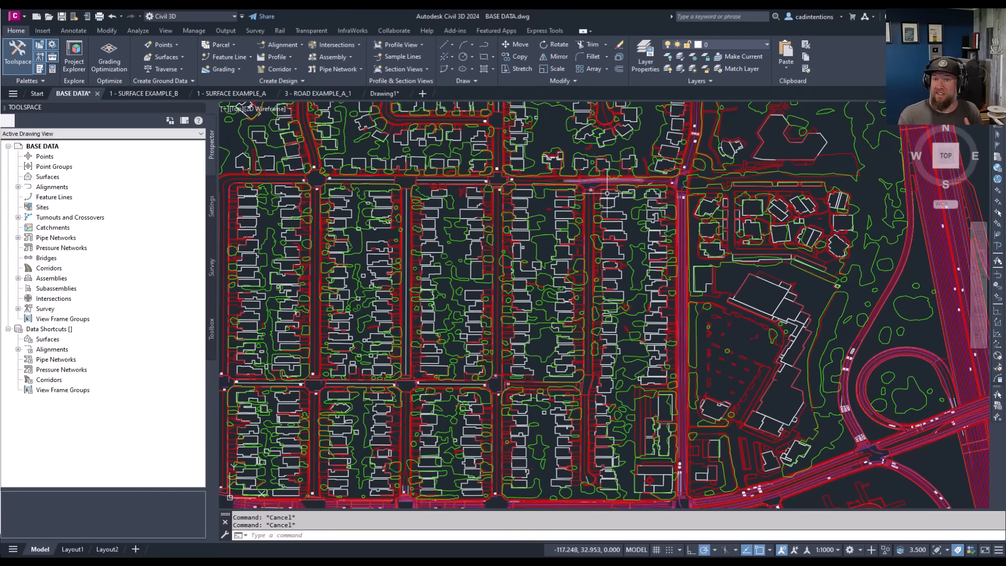
pyautogui.moveTo(589, 243); pyautogui.dragTo(551, 220, button='middle')
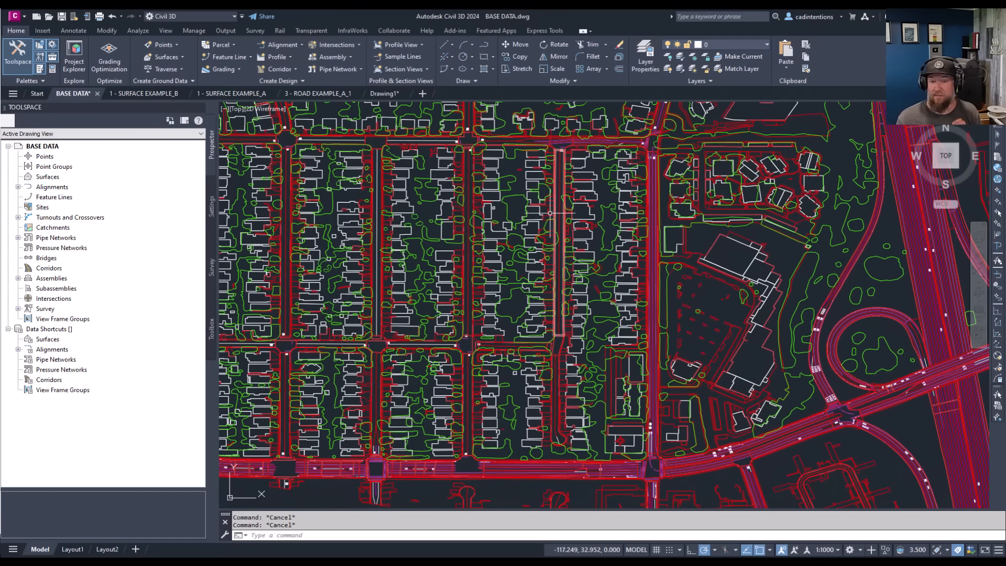
pyautogui.scroll(2, 546, 228)
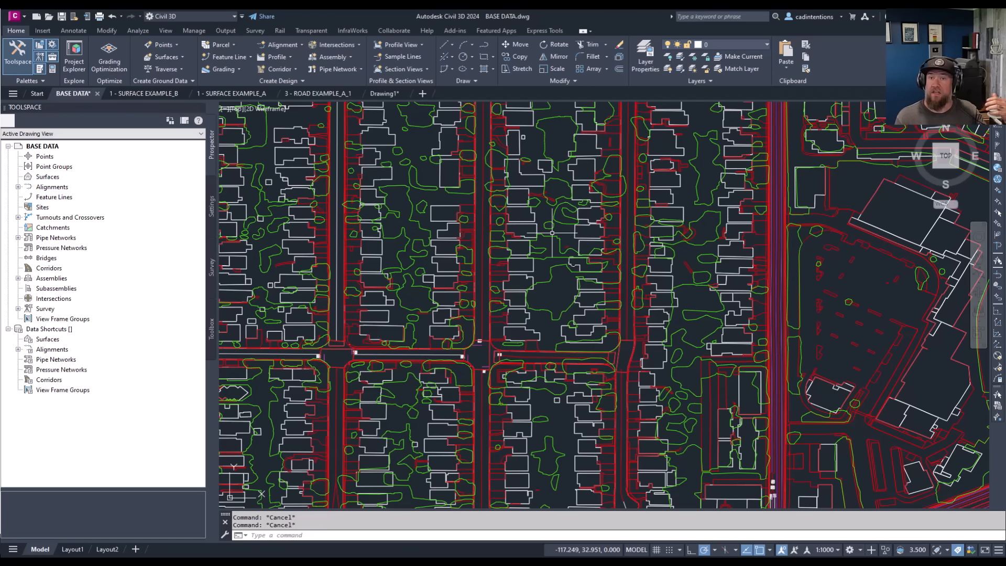
pyautogui.moveTo(570, 299); pyautogui.dragTo(592, 245, button='middle')
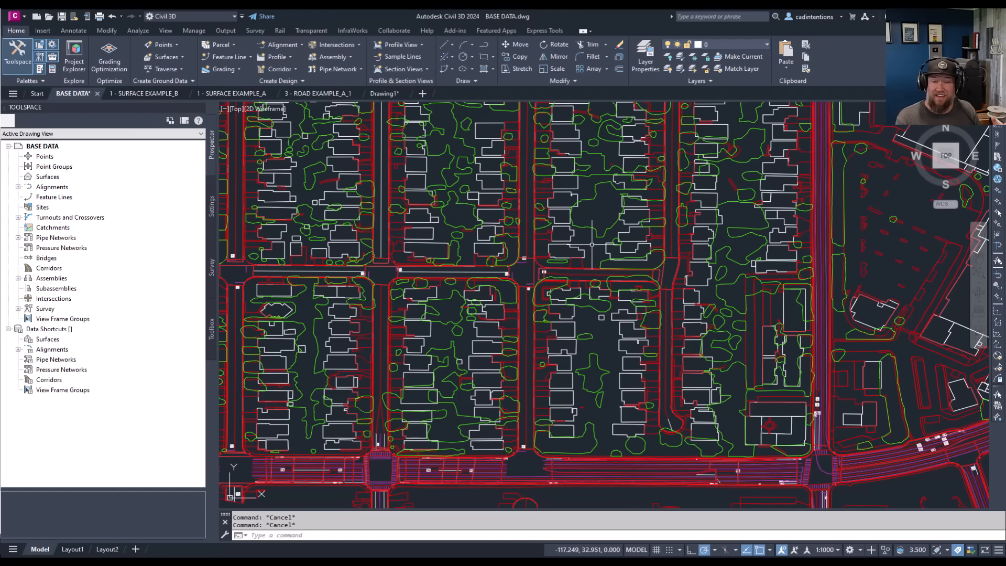